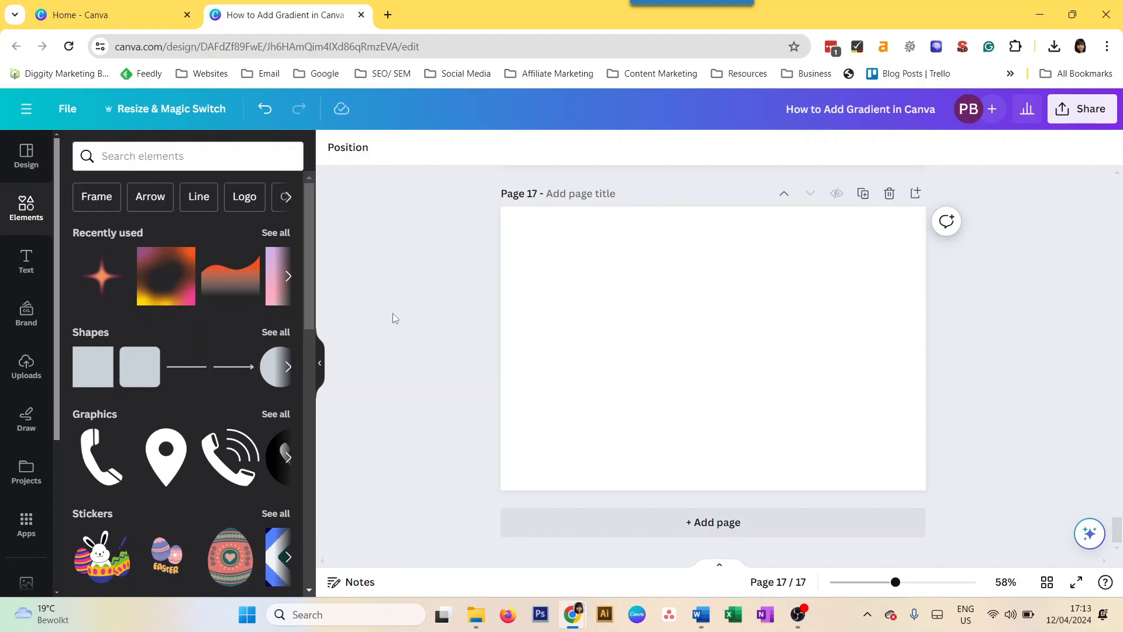
Step: Add a square shape to page 17 and stretch it into a rectangle covering most of the page
{"action": "left_click", "coordinate": [85, 375]}
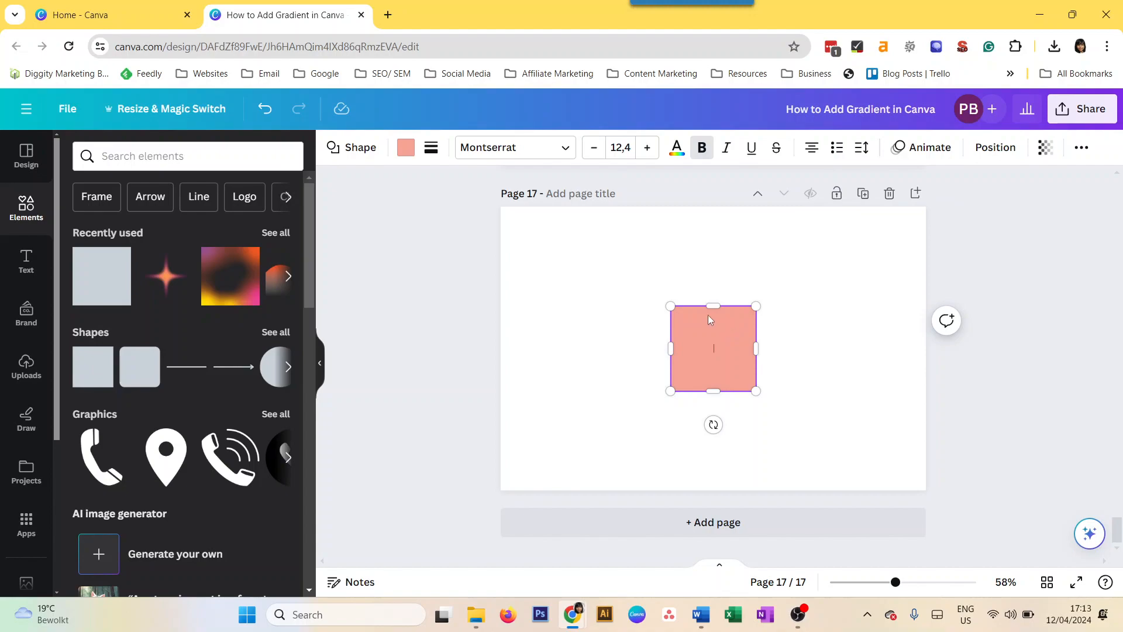
{"action": "left_click_drag", "start_coordinate": [671, 306], "coordinate": [500, 208]}
{"action": "left_click_drag", "start_coordinate": [755, 391], "coordinate": [901, 461]}
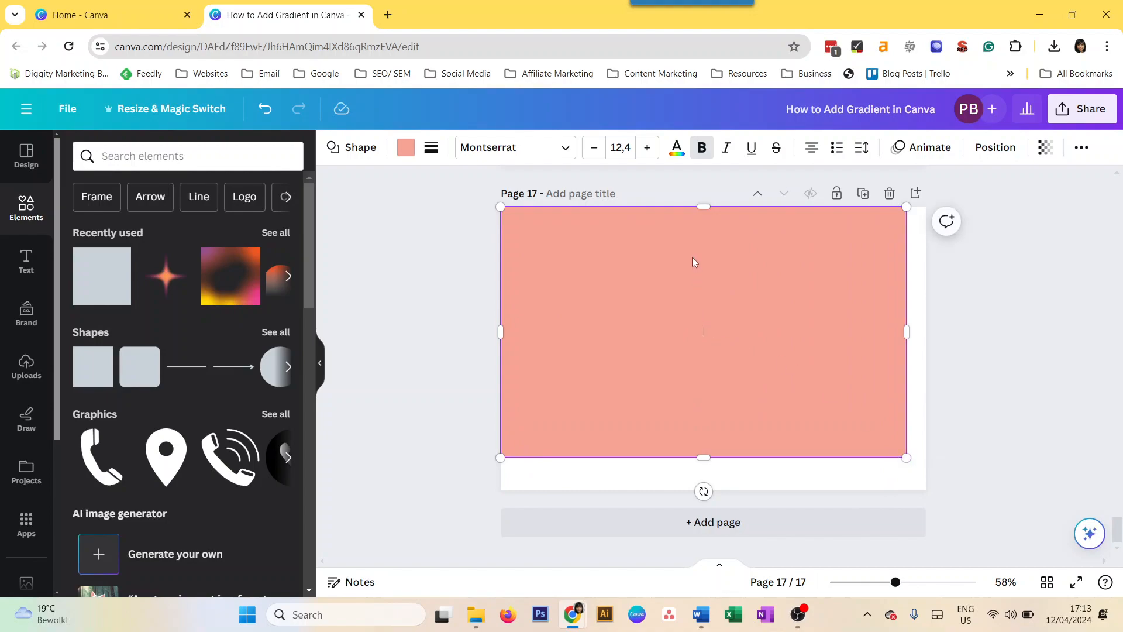
Step: Give the rectangle a gradient fill and set its second colour to pink #E81373
{"action": "left_click", "coordinate": [405, 149]}
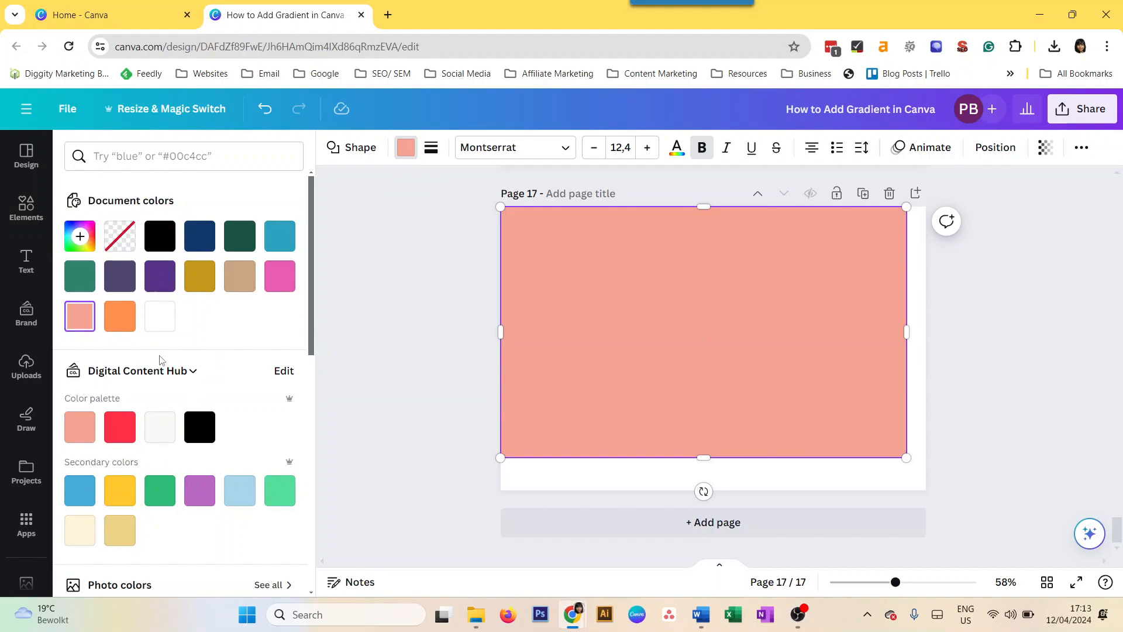
{"action": "left_click", "coordinate": [81, 238]}
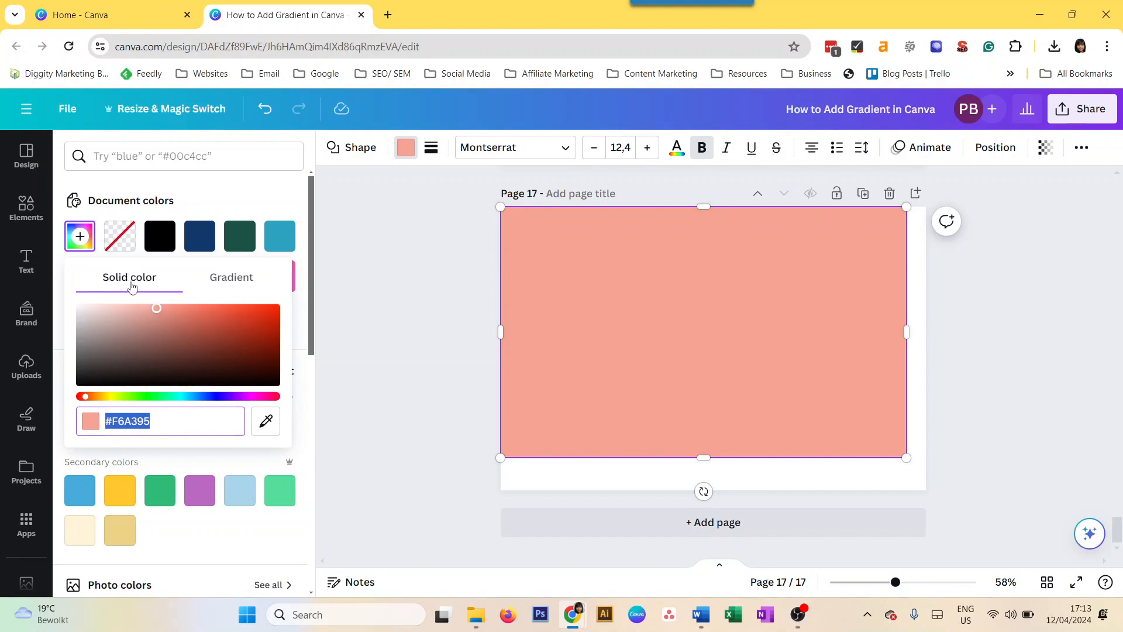
{"action": "left_click", "coordinate": [223, 285]}
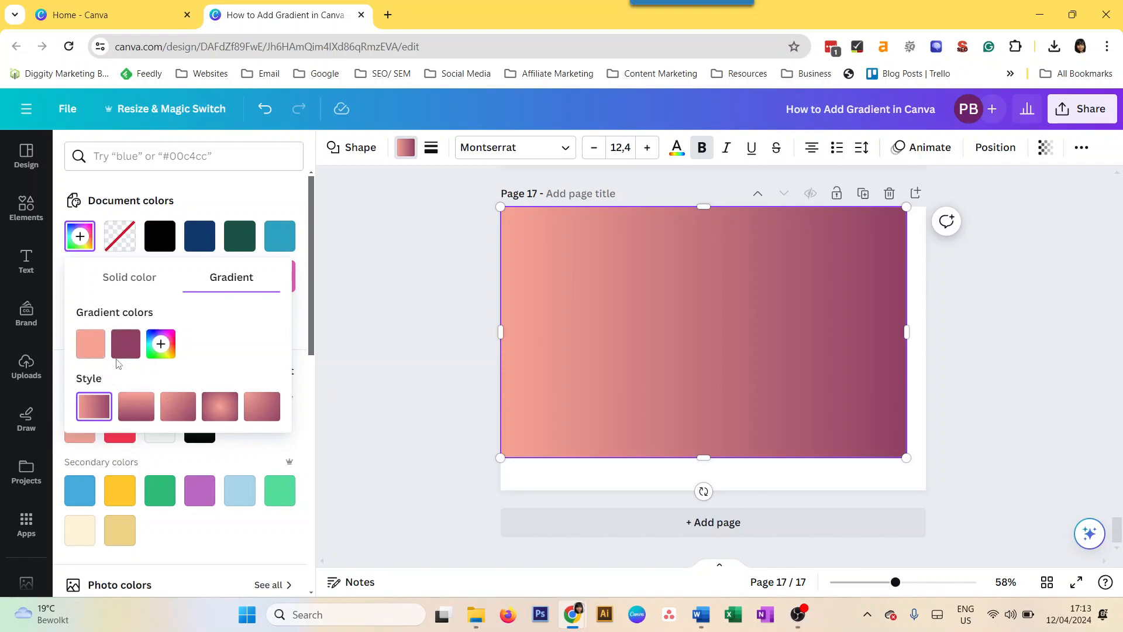
{"action": "left_click", "coordinate": [135, 349]}
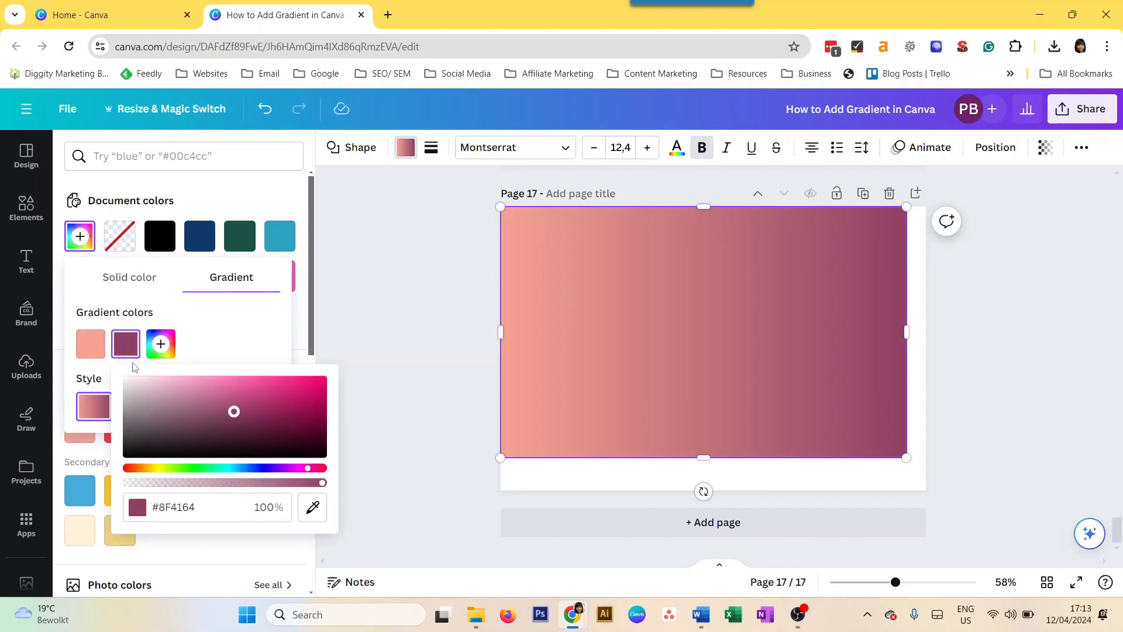
{"action": "left_click", "coordinate": [310, 383]}
Step: Add a third gradient colour to the rectangle and set it to yellow-green #D1E813
{"action": "left_click", "coordinate": [161, 344]}
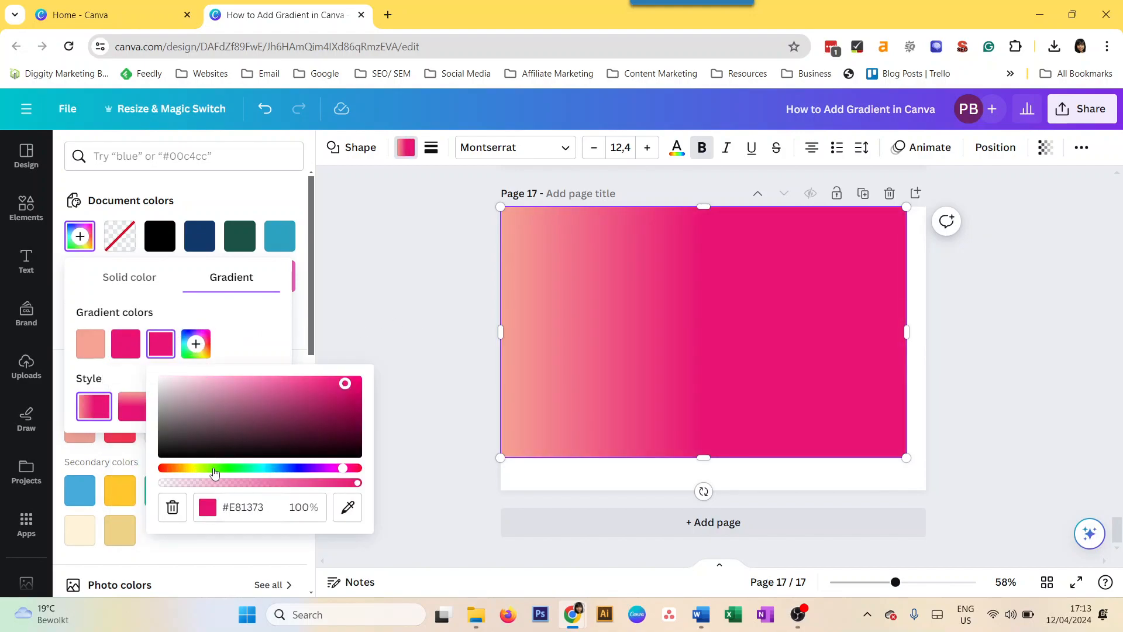
{"action": "left_click", "coordinate": [199, 467]}
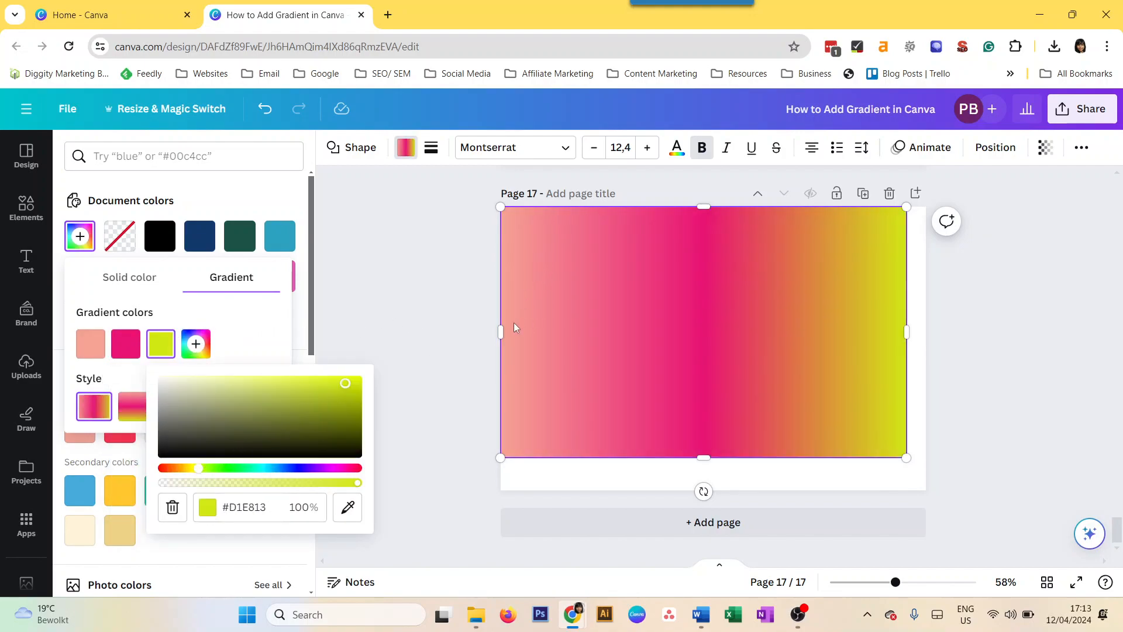
{"action": "left_click", "coordinate": [310, 320]}
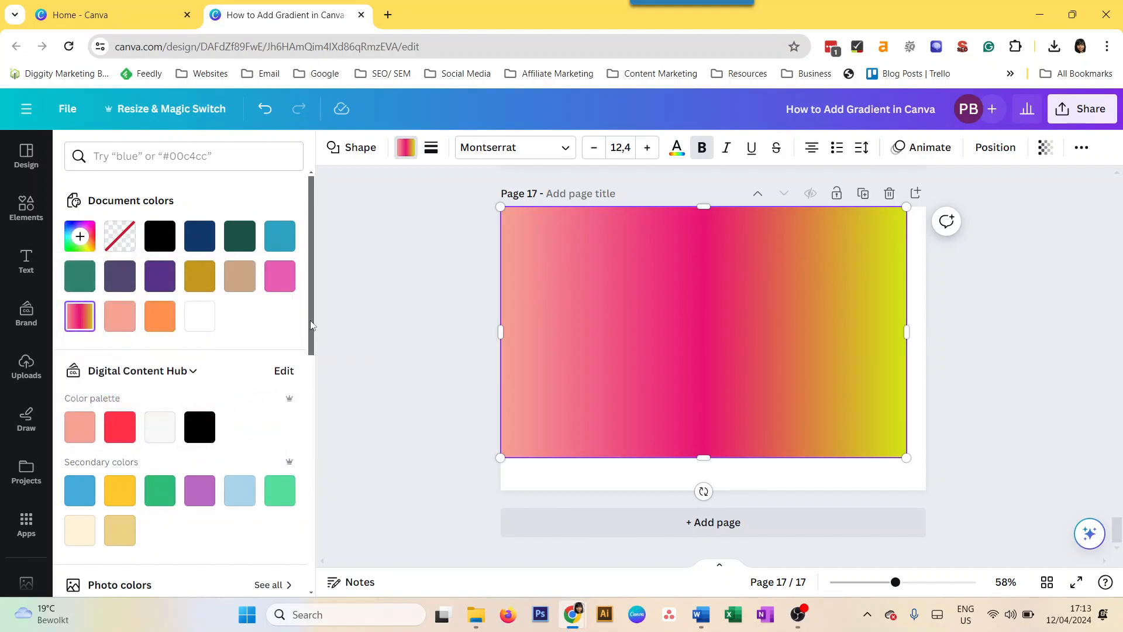
Step: Try the vertical, diagonal and centred radial gradient styles on the rectangle, ending with the radial style that spreads from the upper-left corner
{"action": "left_click", "coordinate": [82, 240]}
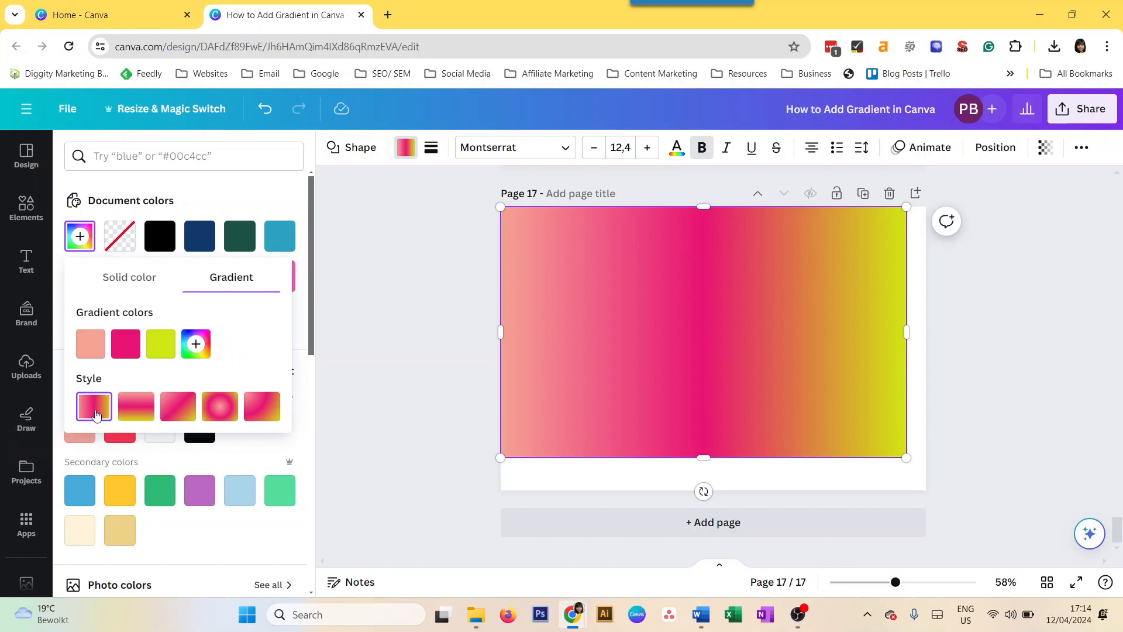
{"action": "left_click", "coordinate": [129, 412]}
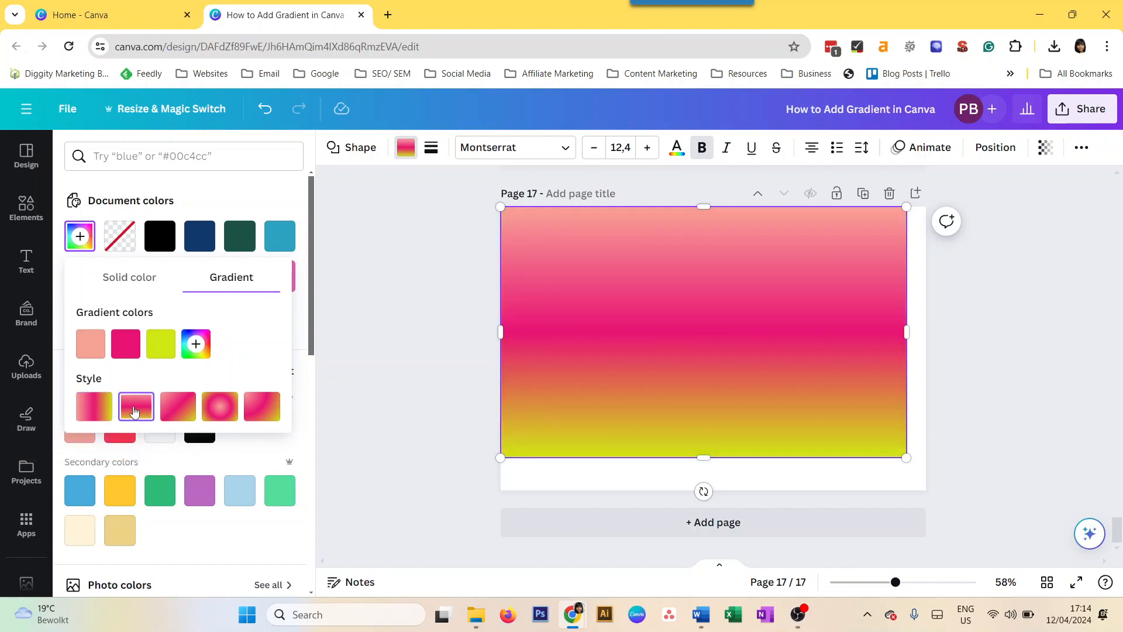
{"action": "left_click", "coordinate": [187, 416]}
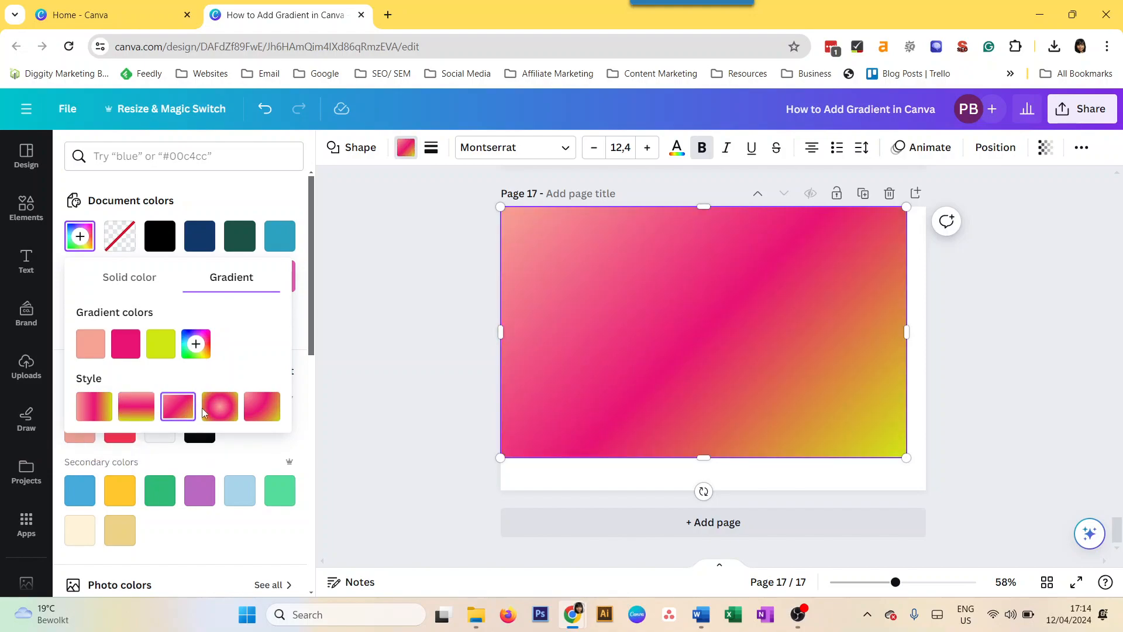
{"action": "left_click", "coordinate": [220, 409]}
{"action": "left_click", "coordinate": [259, 411]}
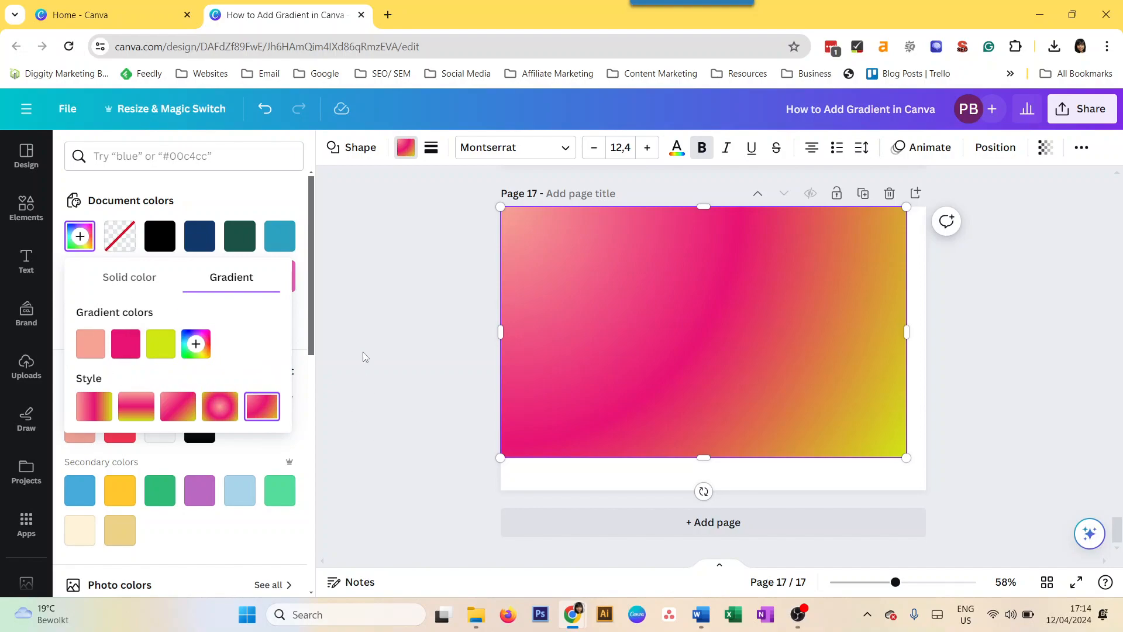
{"action": "key", "text": "Escape"}
{"action": "key", "text": "Escape"}
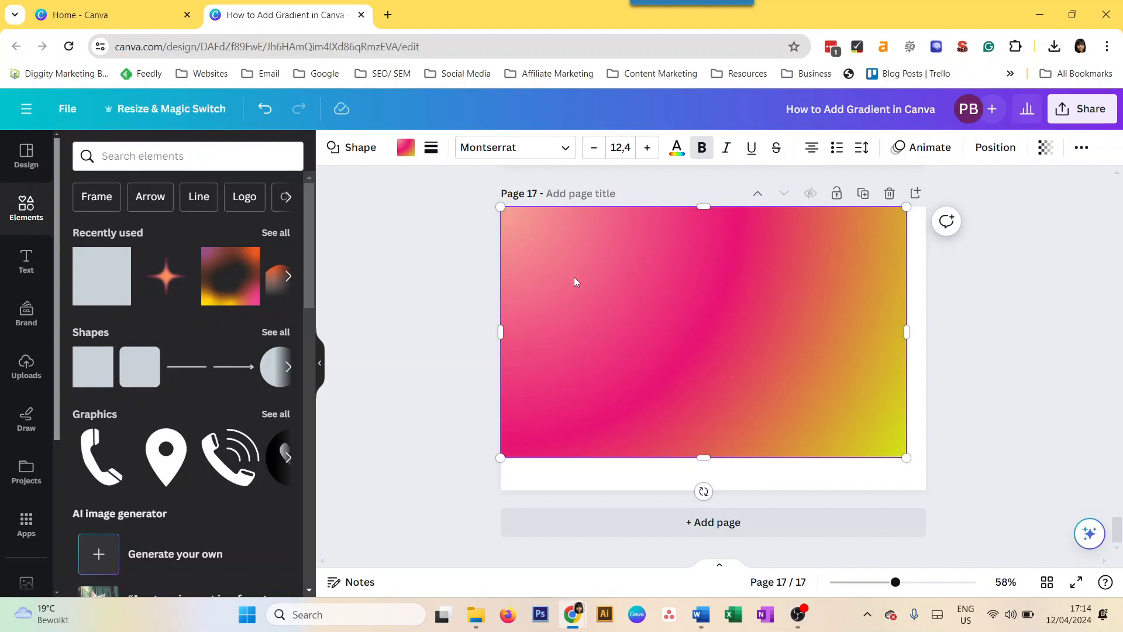
Step: Delete the gradient rectangle from page 17 and search the elements for gradients
{"action": "key", "text": "Delete"}
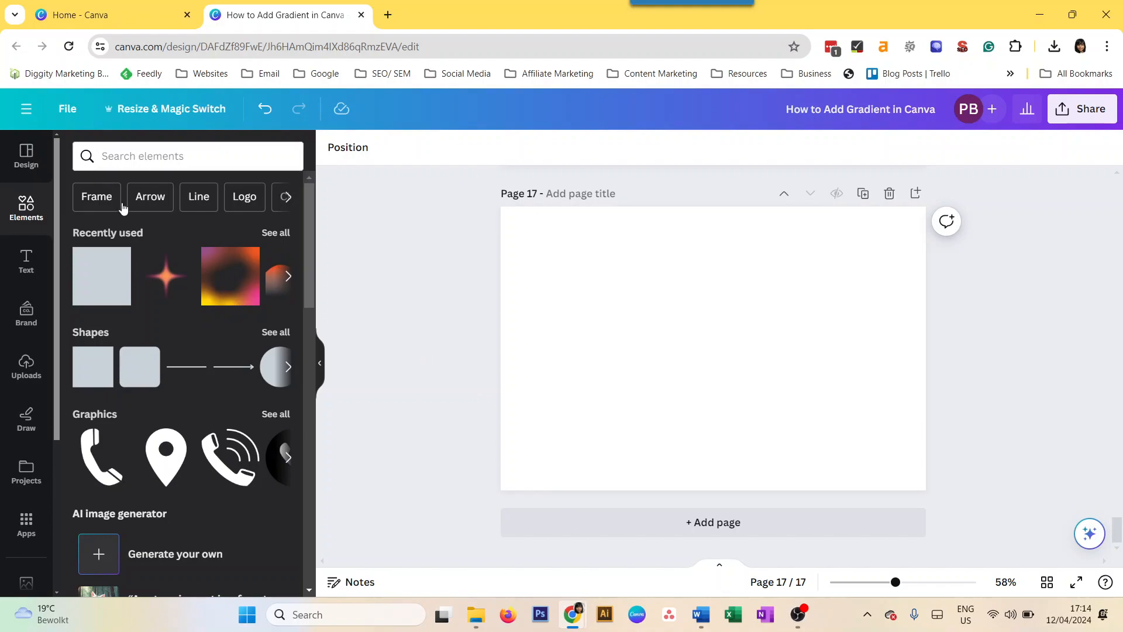
{"action": "left_click", "coordinate": [140, 157]}
{"action": "left_click", "coordinate": [116, 221]}
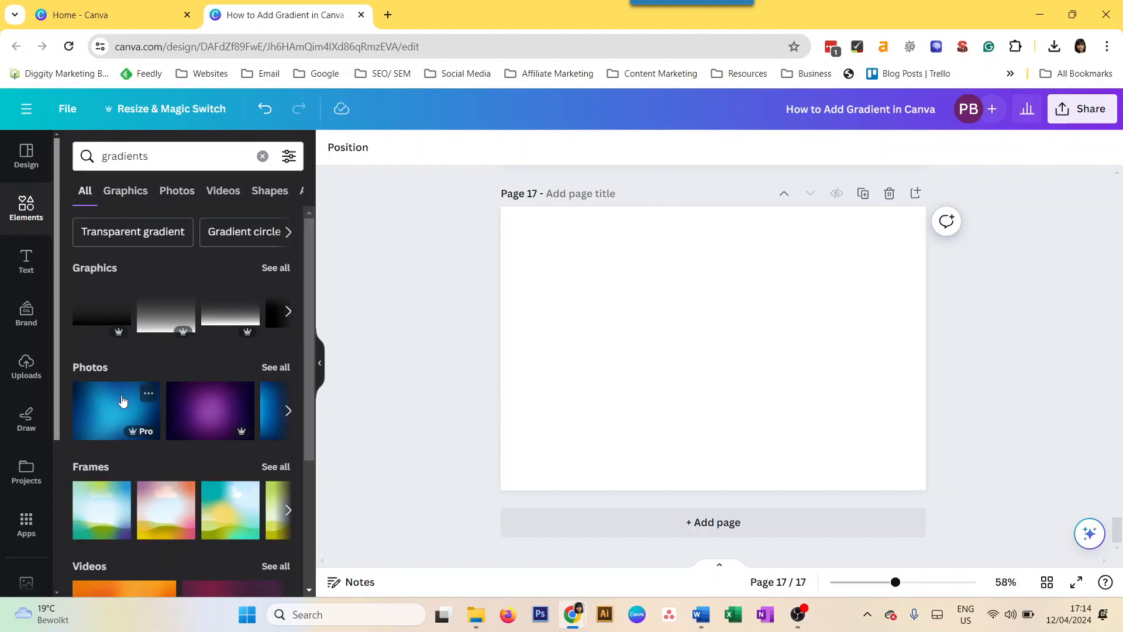
Step: Show all gradient graphics and add the teal-to-purple gradient square to page 17
{"action": "left_click", "coordinate": [275, 268]}
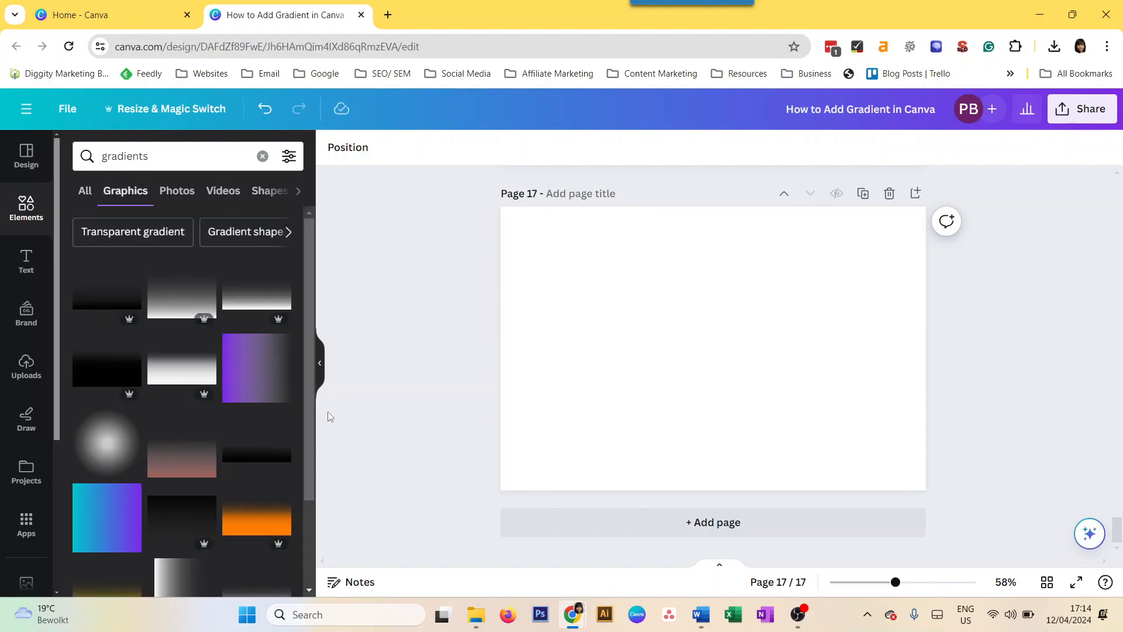
{"action": "scroll", "coordinate": [206, 431], "scroll_direction": "down", "scroll_amount": 3}
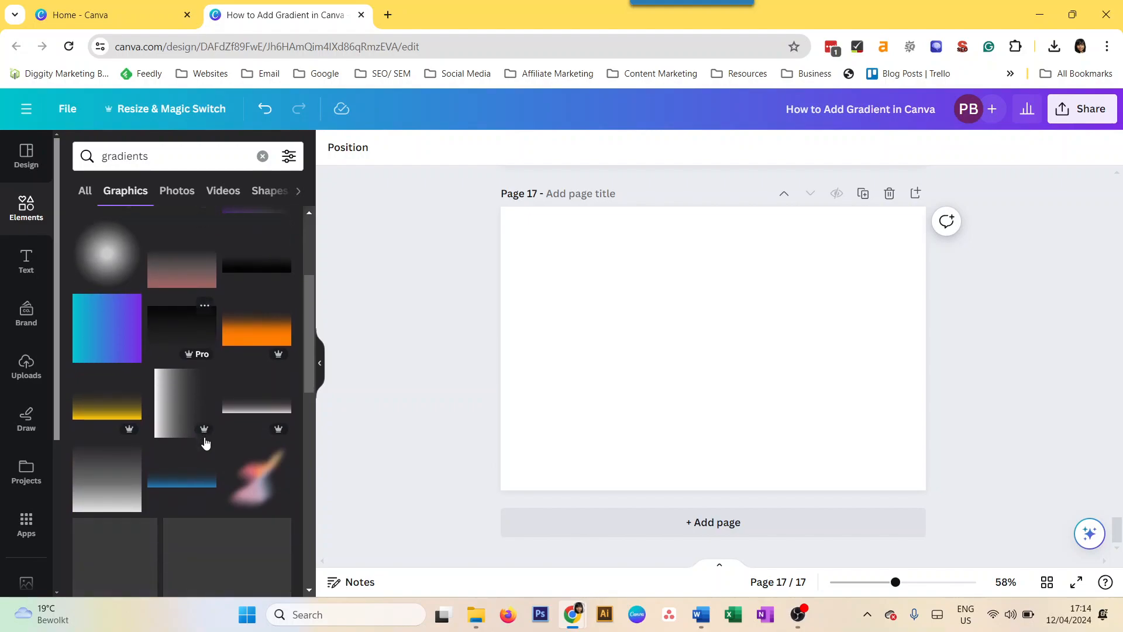
{"action": "scroll", "coordinate": [216, 497], "scroll_direction": "down", "scroll_amount": 5}
{"action": "scroll", "coordinate": [219, 494], "scroll_direction": "up", "scroll_amount": 5}
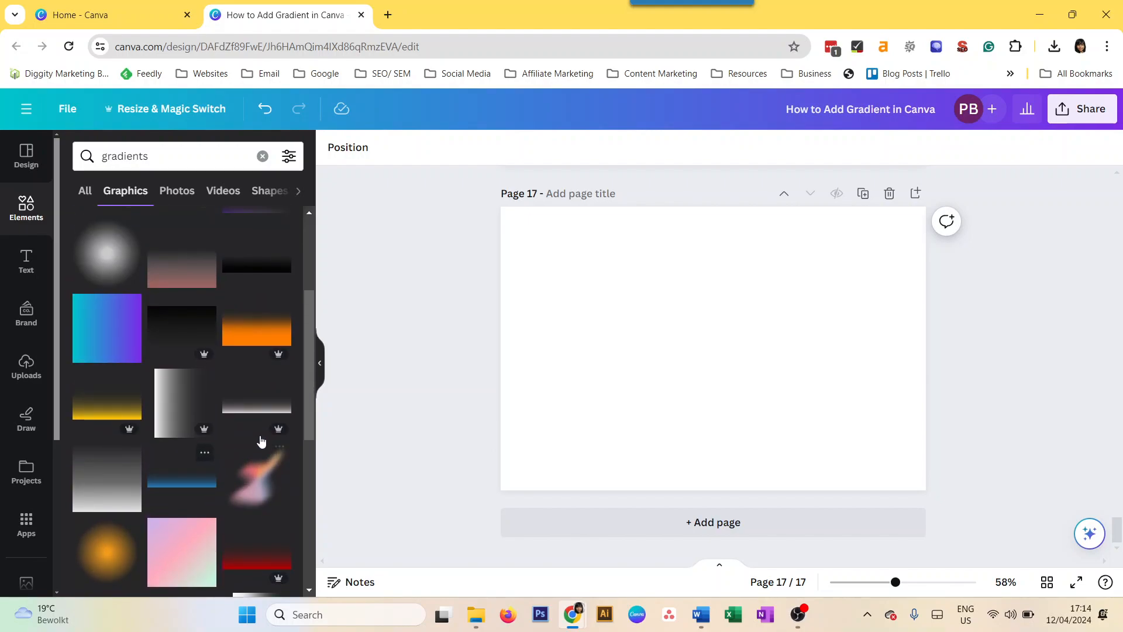
{"action": "left_click", "coordinate": [107, 328]}
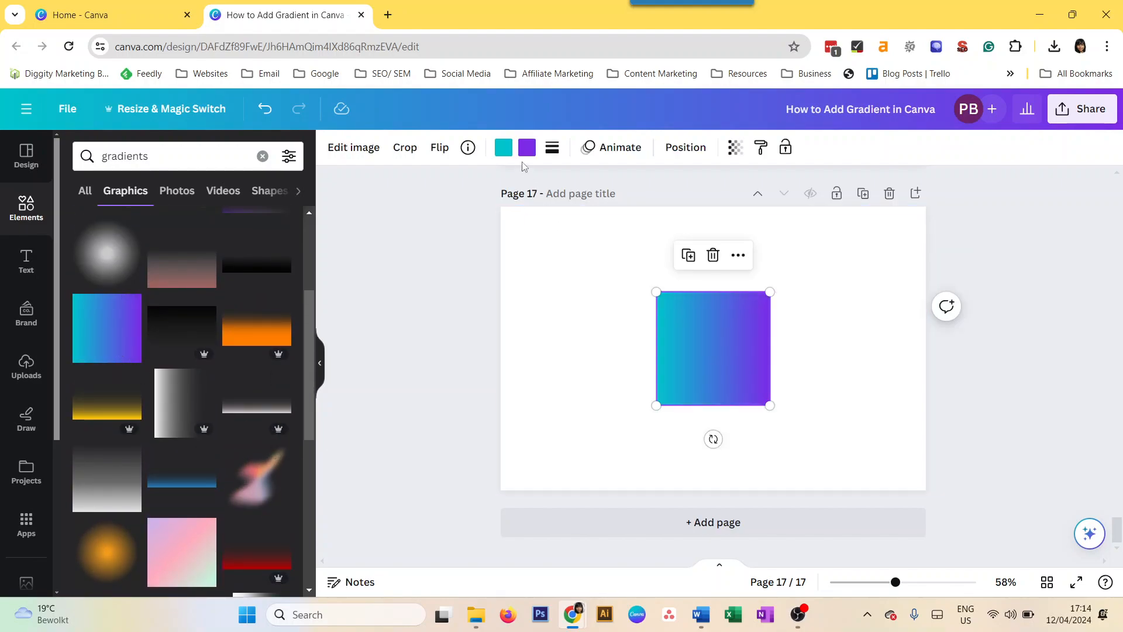
Step: Recolour the gradient square's teal to orange, and delete the square from the page
{"action": "left_click", "coordinate": [504, 148]}
{"action": "left_click", "coordinate": [86, 321]}
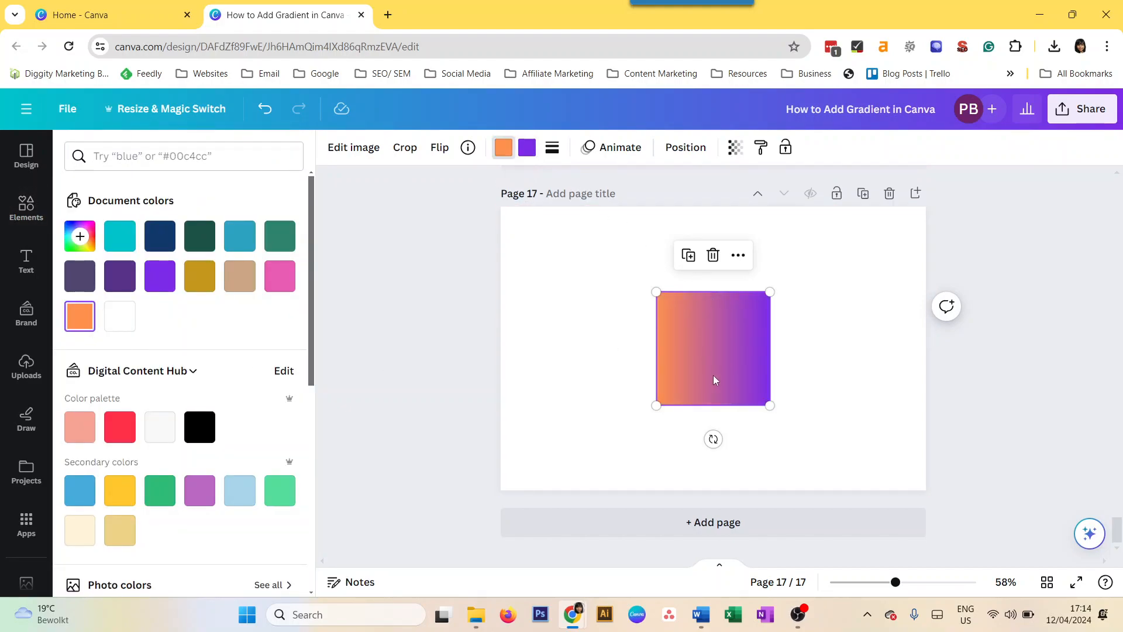
{"action": "key", "text": "Delete"}
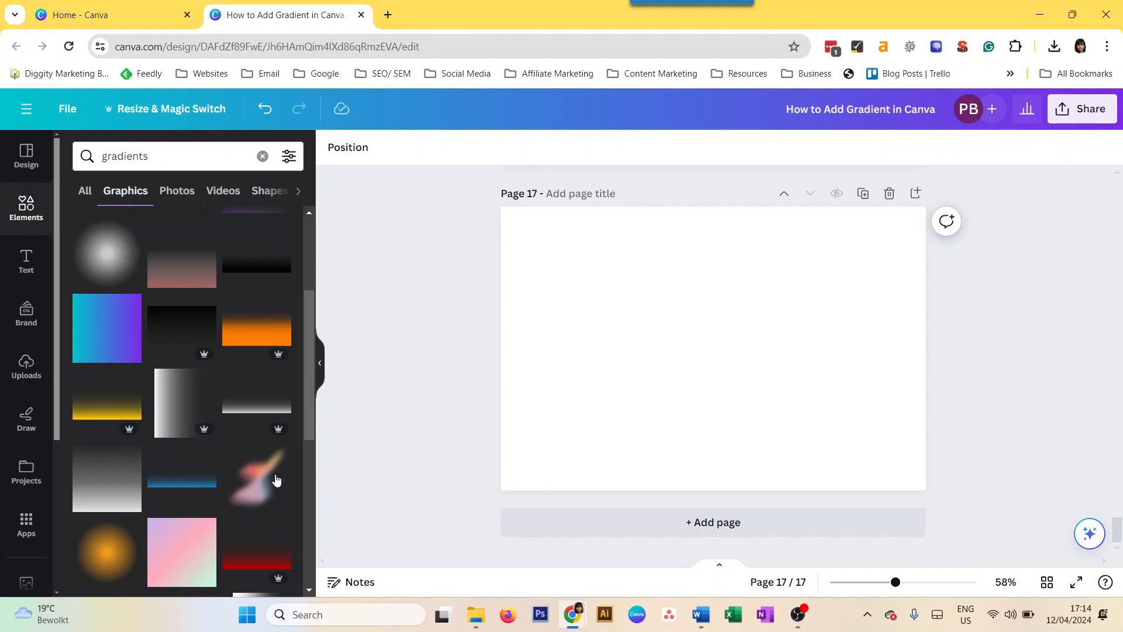
Step: Try the four-pointed orange and pink star gradient enlarged on page 17, and delete it
{"action": "scroll", "coordinate": [220, 497], "scroll_direction": "down", "scroll_amount": 3}
{"action": "left_click", "coordinate": [255, 557]}
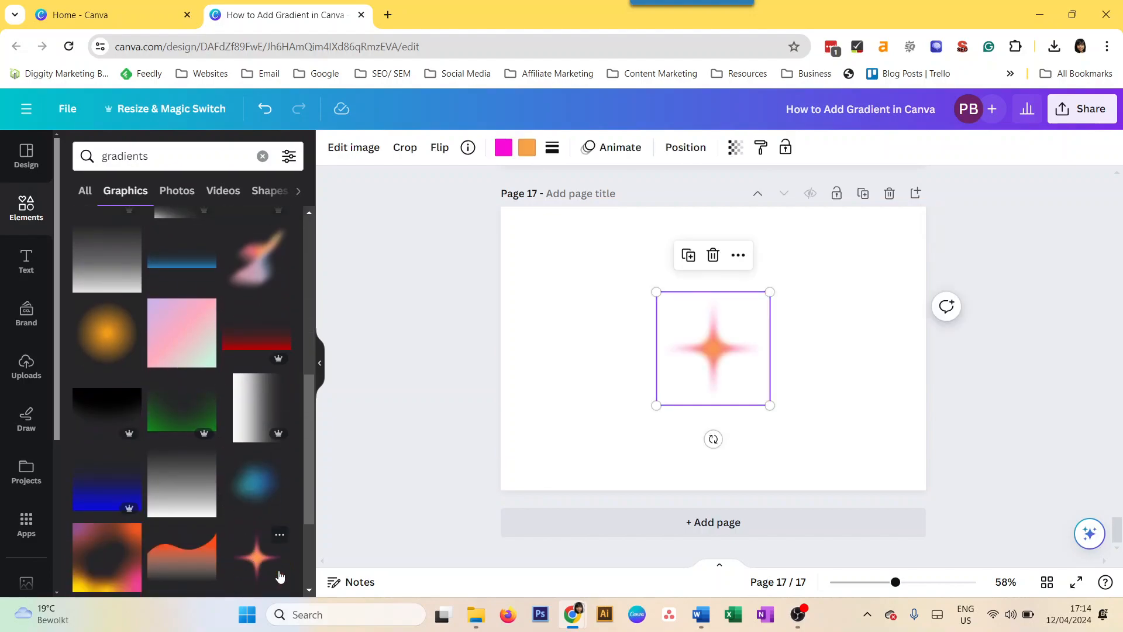
{"action": "left_click_drag", "start_coordinate": [643, 417], "coordinate": [591, 468]}
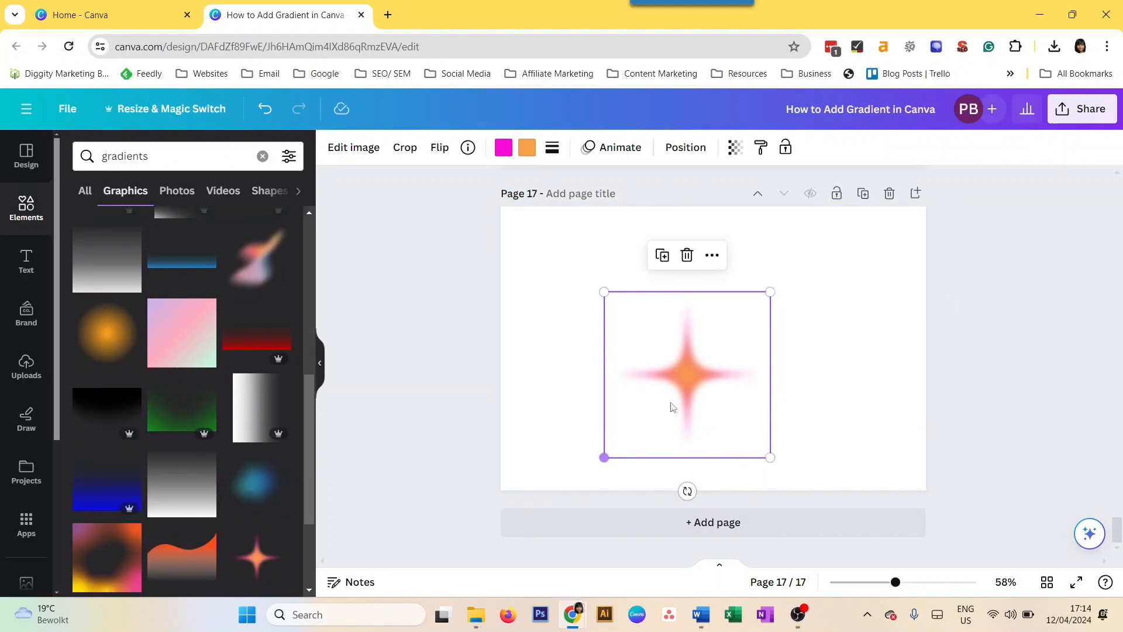
{"action": "left_click_drag", "start_coordinate": [770, 291], "coordinate": [807, 255]}
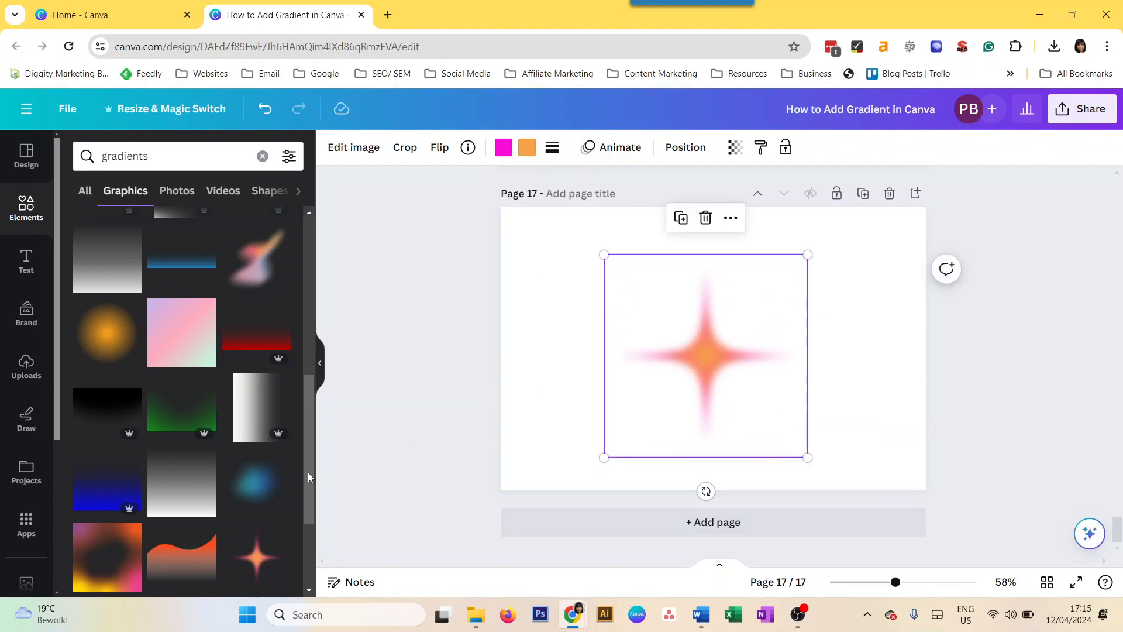
{"action": "key", "text": "Delete"}
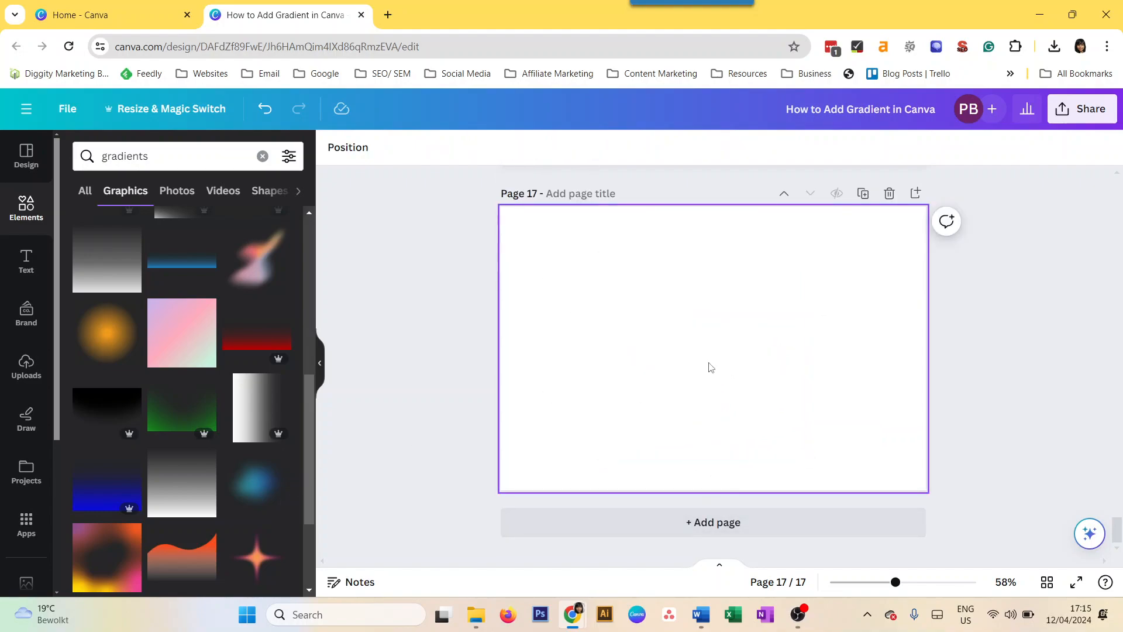
Step: Try the orange glow, the blurred multicolour shape and the blue fade graphic one at a time on the page, deleting each
{"action": "left_click", "coordinate": [102, 358]}
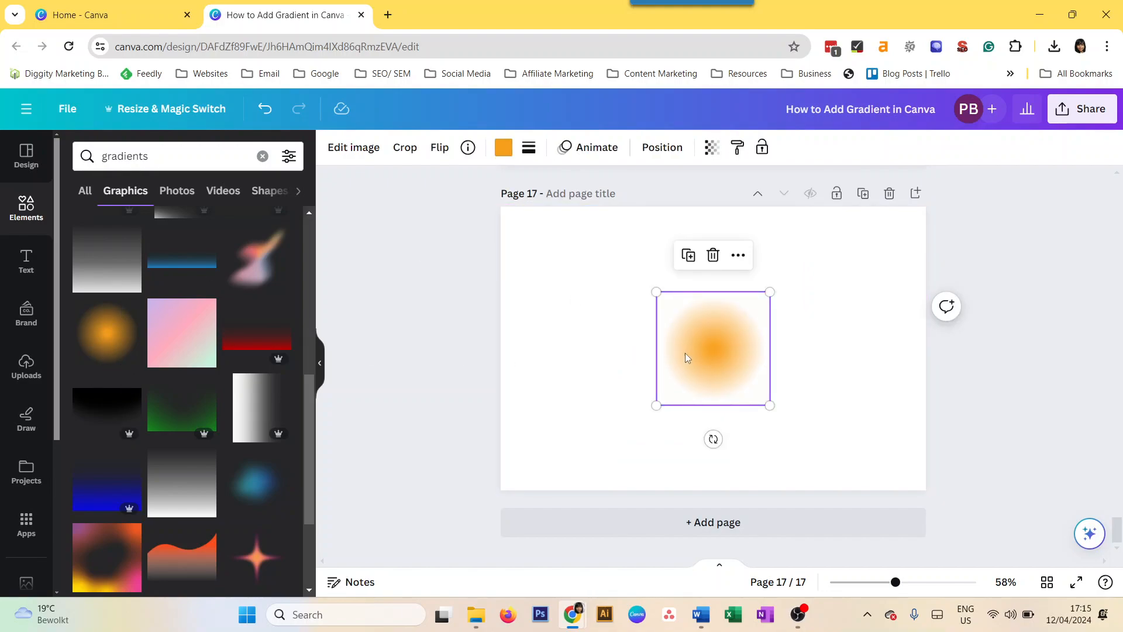
{"action": "key", "text": "Delete"}
{"action": "left_click", "coordinate": [256, 260]}
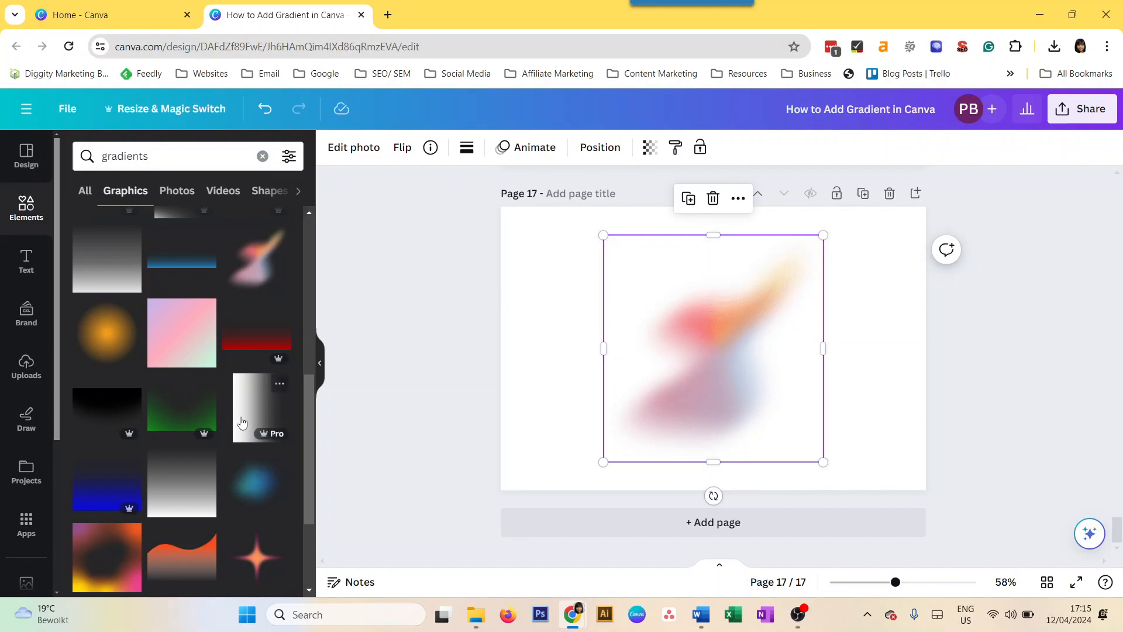
{"action": "key", "text": "Delete"}
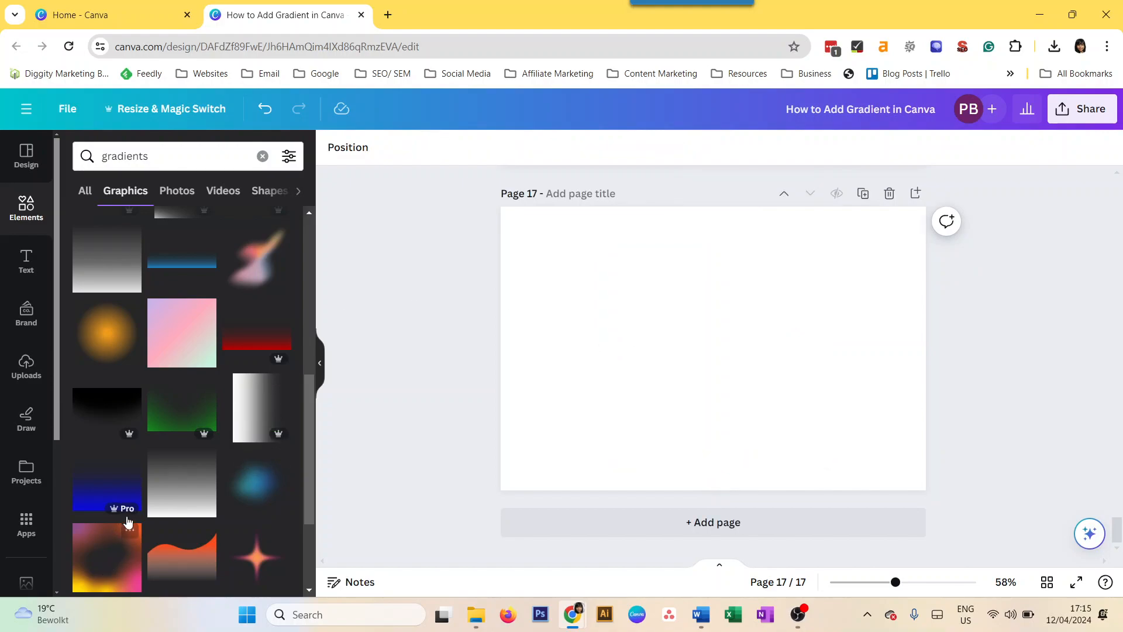
{"action": "left_click", "coordinate": [105, 483]}
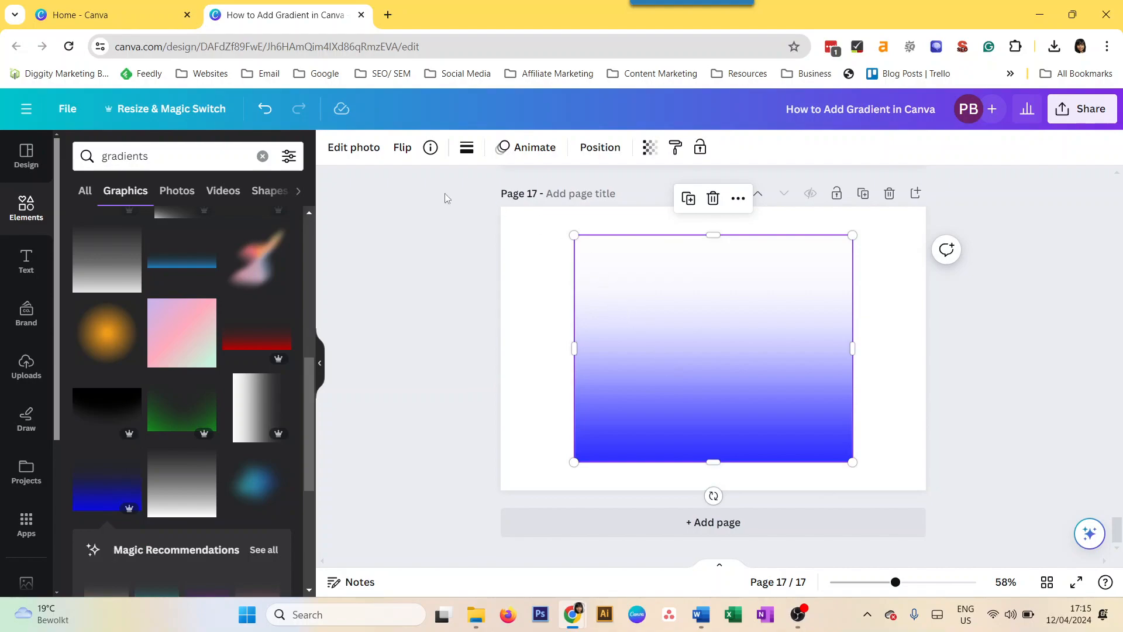
{"action": "key", "text": "Delete"}
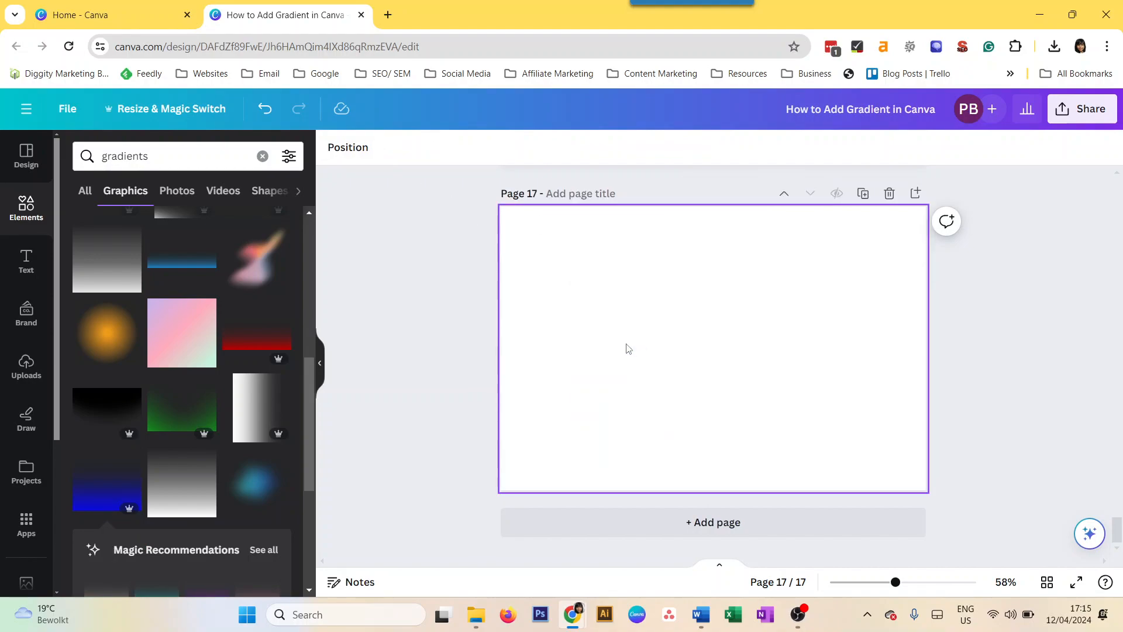
Step: Open the background library and show its Gradients backgrounds
{"action": "scroll", "coordinate": [204, 485], "scroll_direction": "down", "scroll_amount": 4}
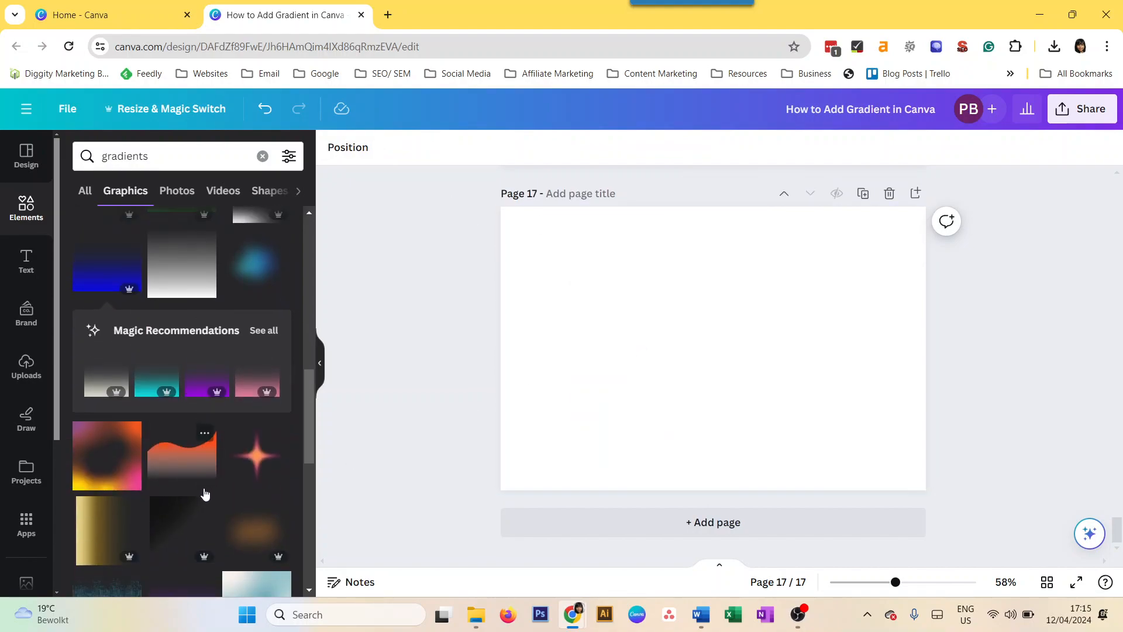
{"action": "scroll", "coordinate": [170, 351], "scroll_direction": "up", "scroll_amount": 5}
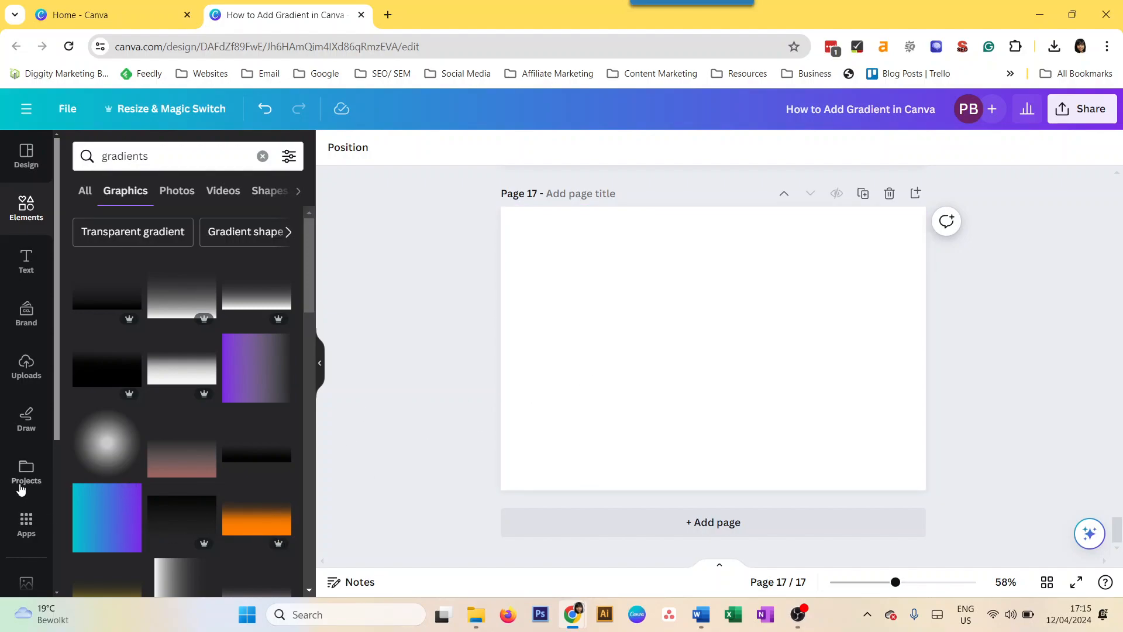
{"action": "left_click_drag", "start_coordinate": [55, 425], "coordinate": [55, 578]}
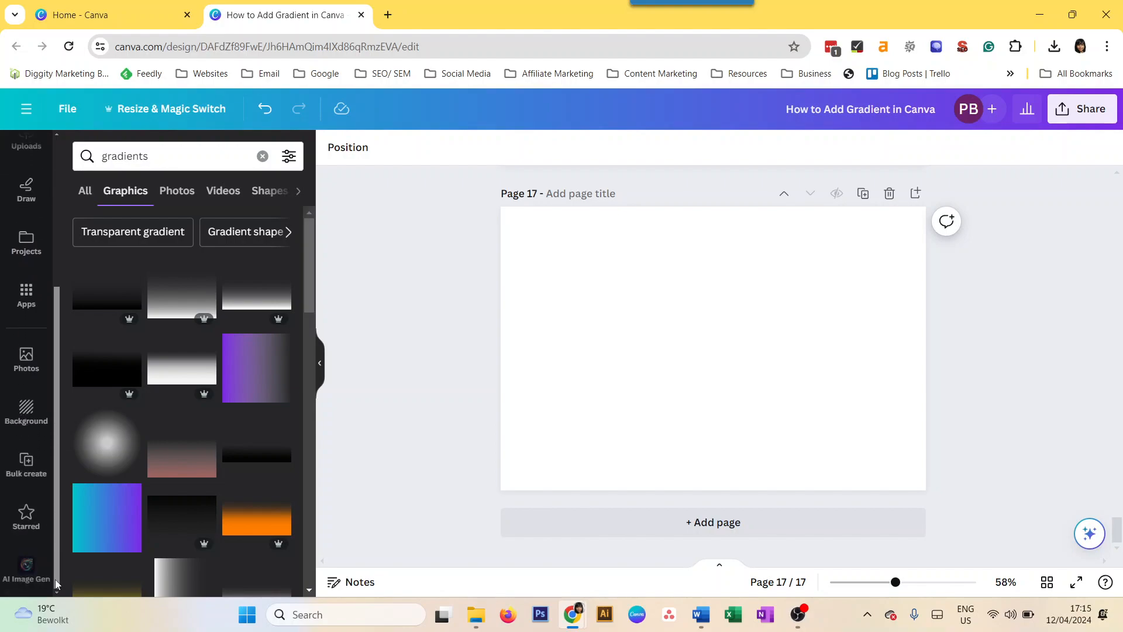
{"action": "left_click", "coordinate": [31, 419]}
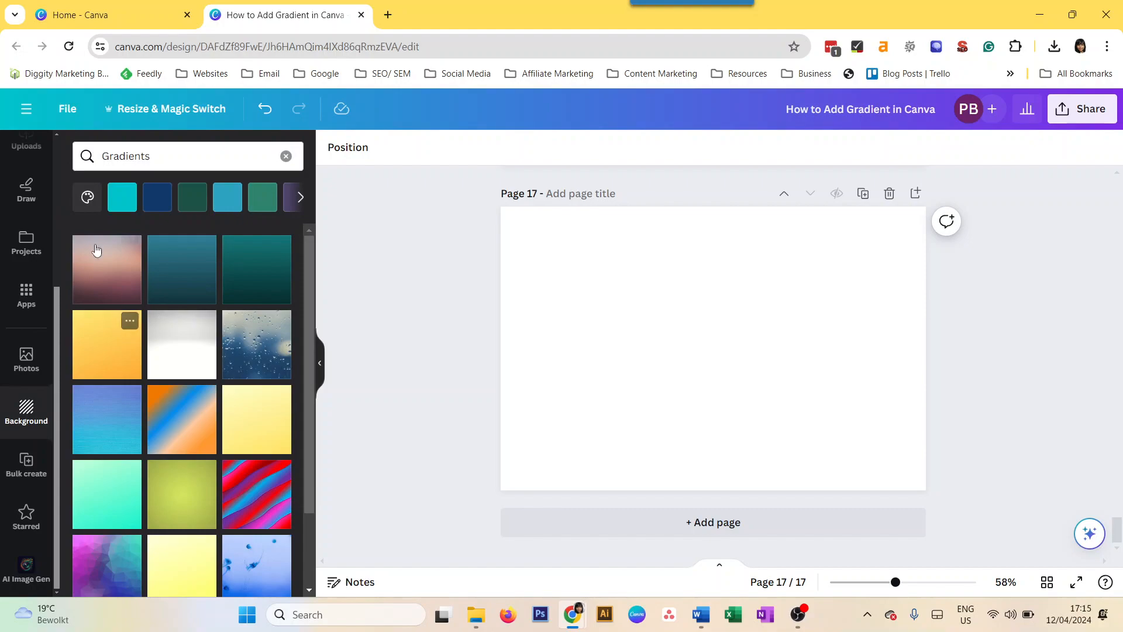
Step: Clear the background search and reopen the full Gradients category in the background library
{"action": "left_click", "coordinate": [286, 155]}
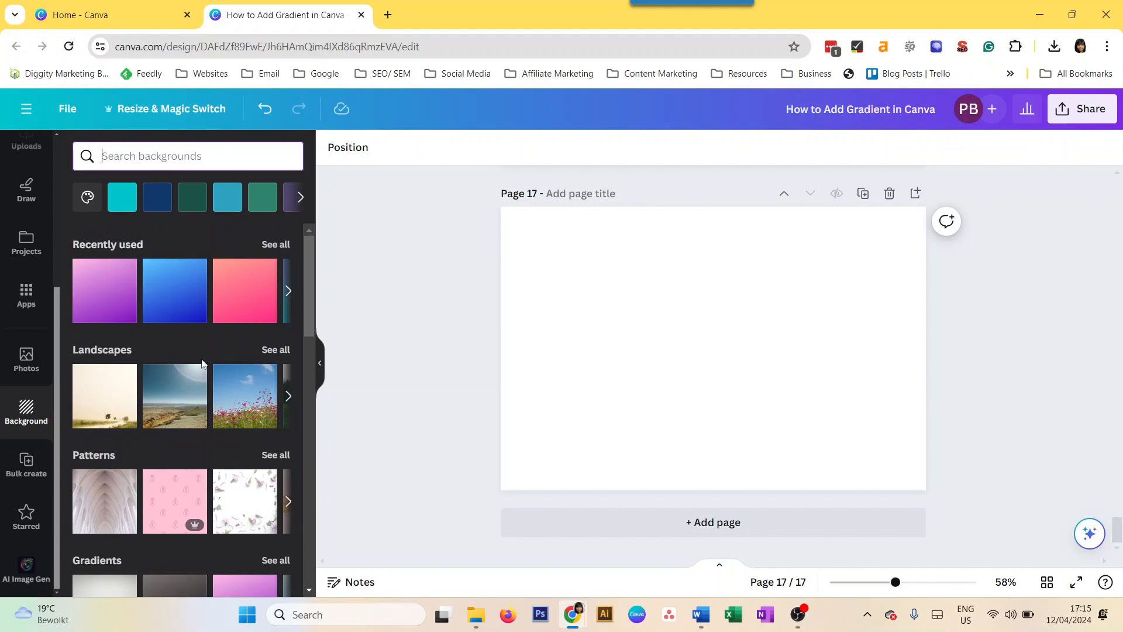
{"action": "scroll", "coordinate": [209, 410], "scroll_direction": "down", "scroll_amount": 3}
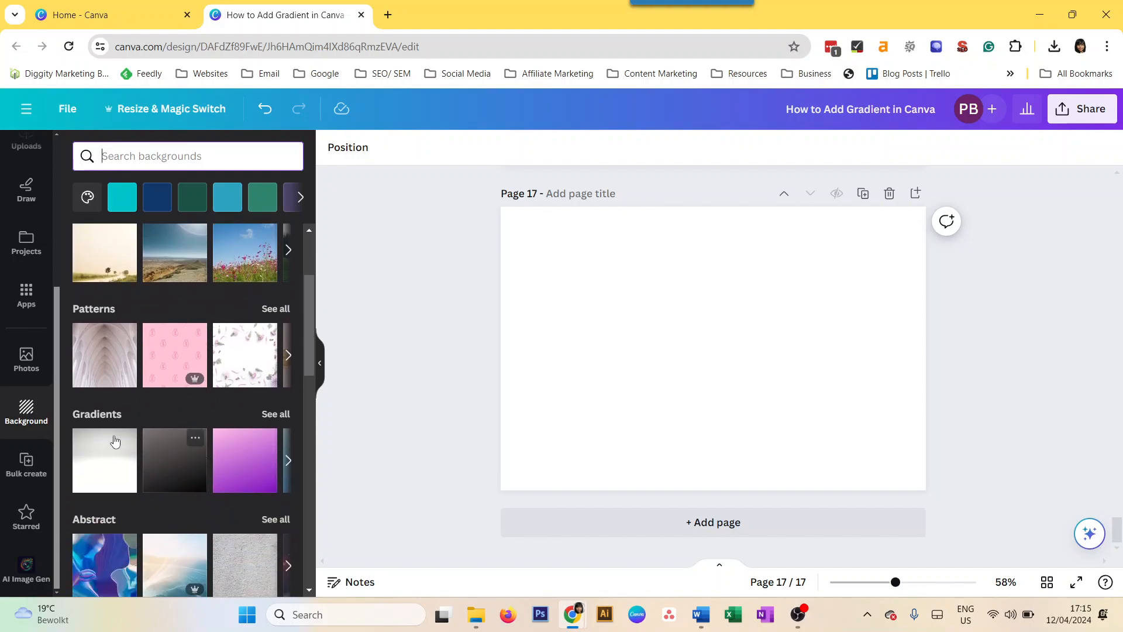
{"action": "left_click", "coordinate": [273, 415]}
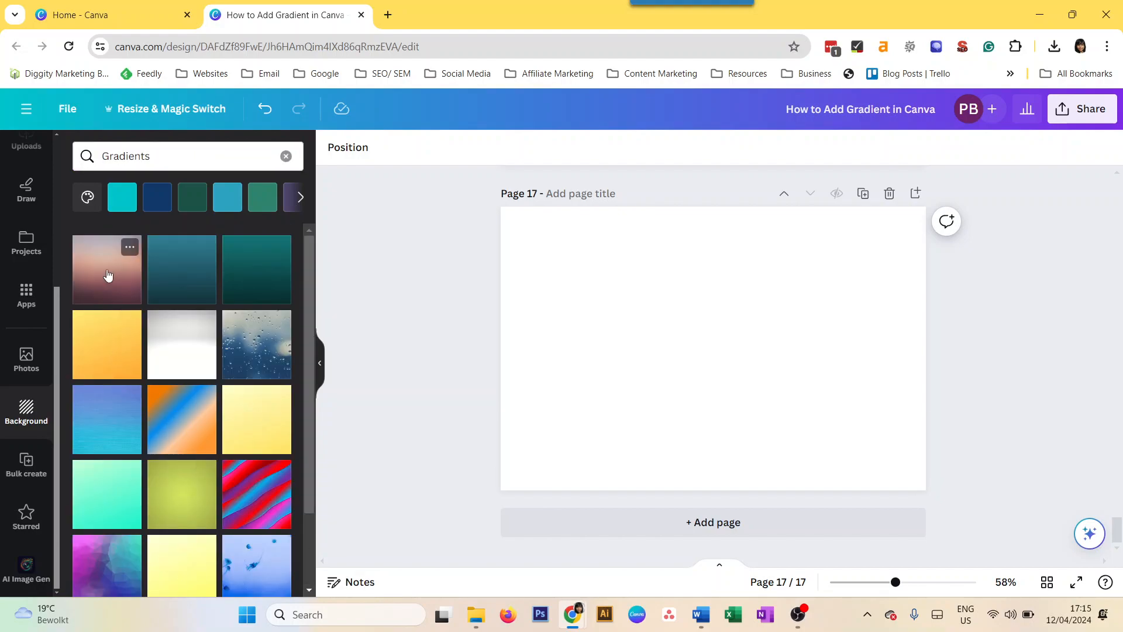
Step: Apply the dusky pink and purple gradient as page 17's background, and recolour it to the document's orange
{"action": "left_click", "coordinate": [105, 301]}
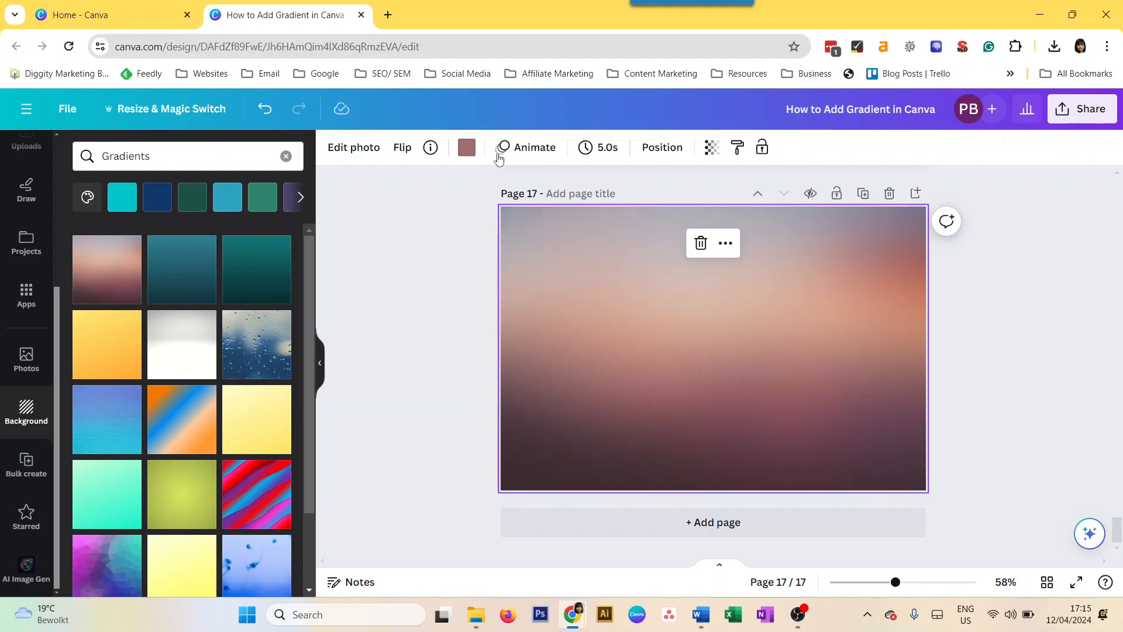
{"action": "left_click", "coordinate": [459, 151]}
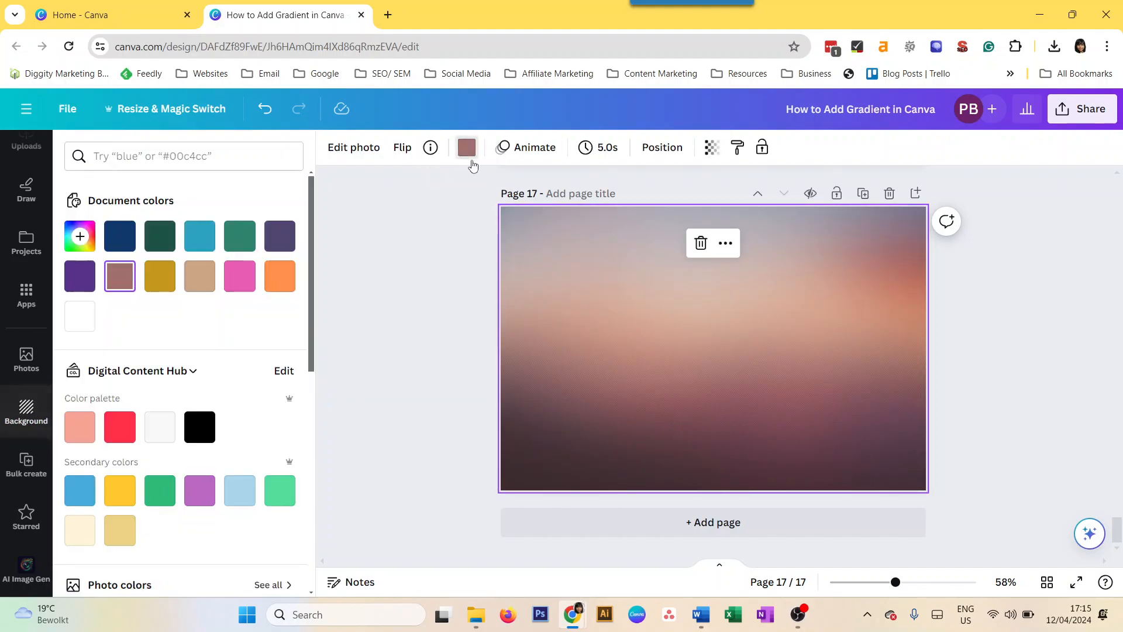
{"action": "left_click", "coordinate": [277, 284]}
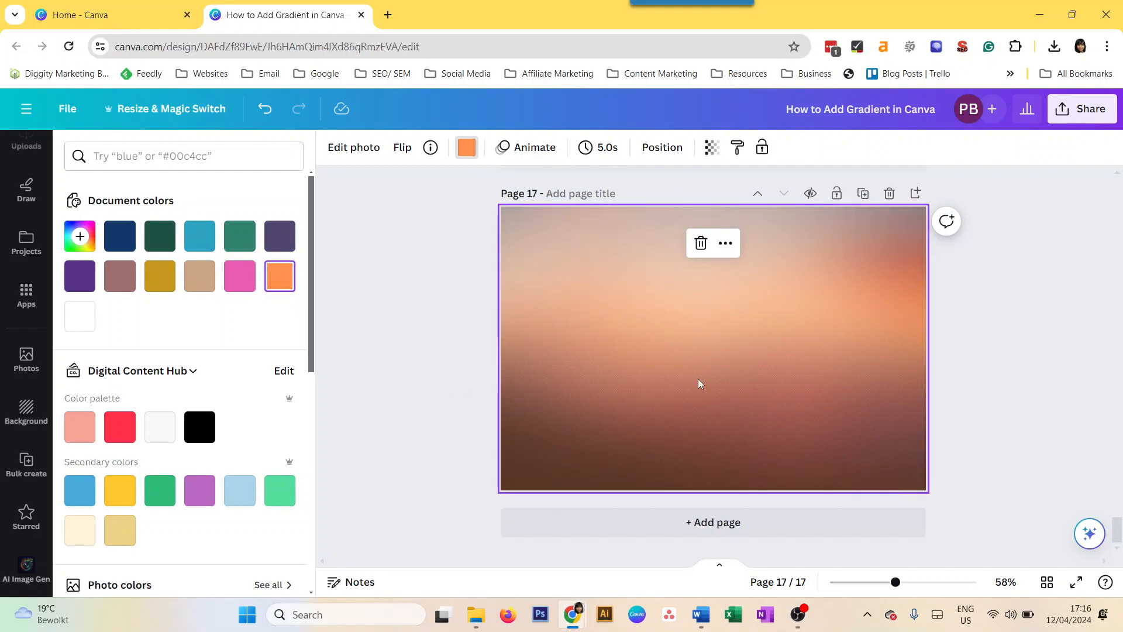
{"action": "double_click", "coordinate": [636, 390]}
{"action": "left_click", "coordinate": [436, 354]}
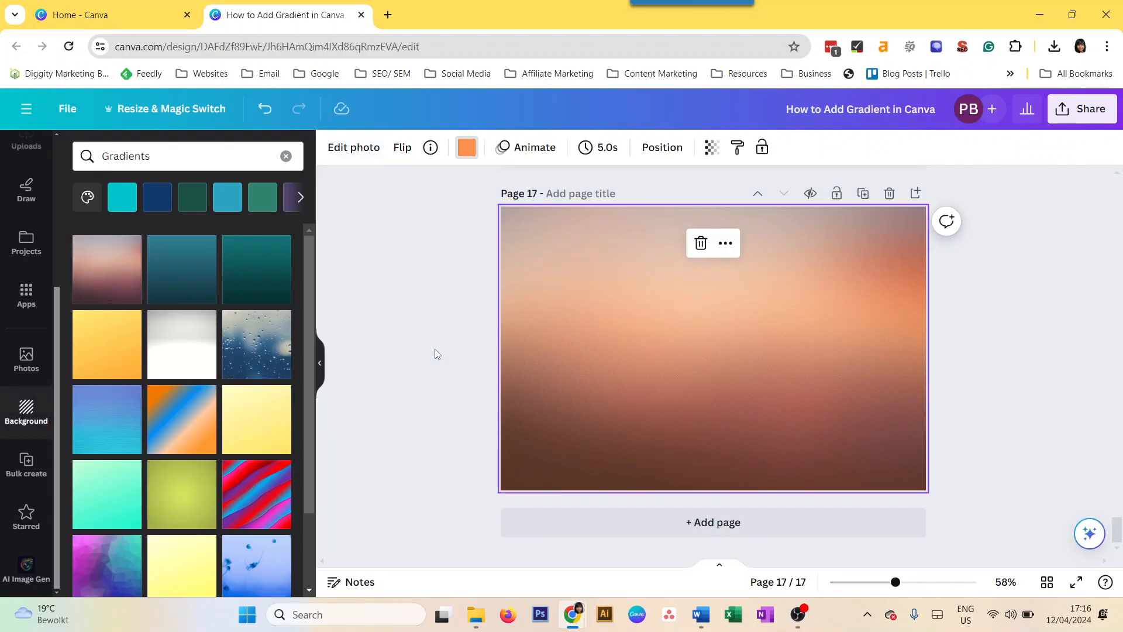
Step: Try the wavy red, blue and purple gradient as page 17's background, and delete it
{"action": "left_click", "coordinate": [256, 517]}
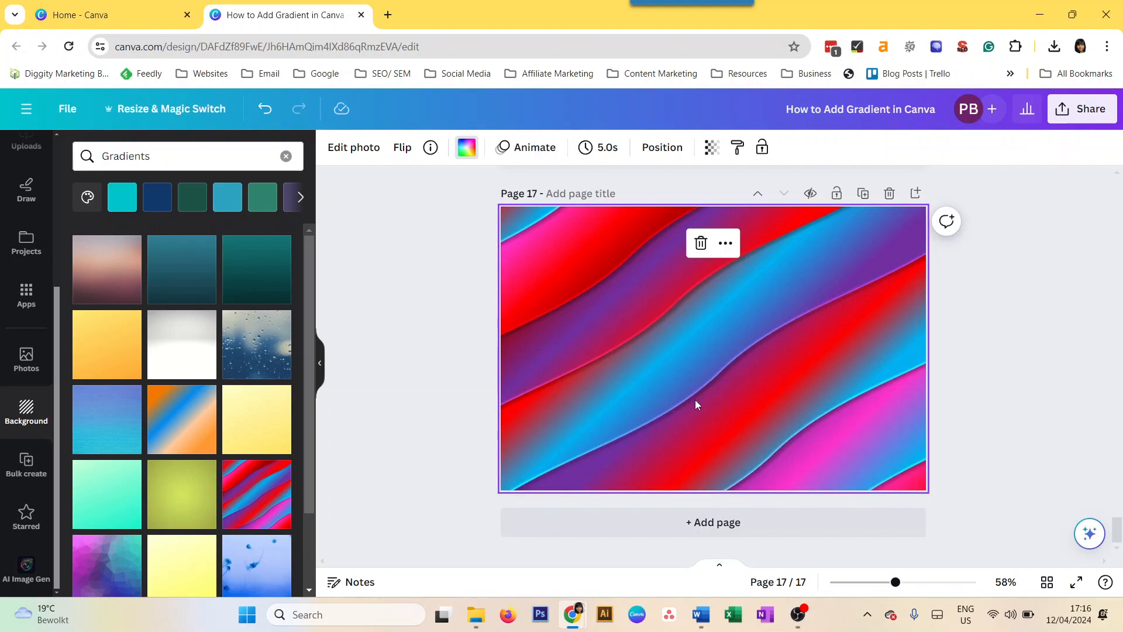
{"action": "key", "text": "Delete"}
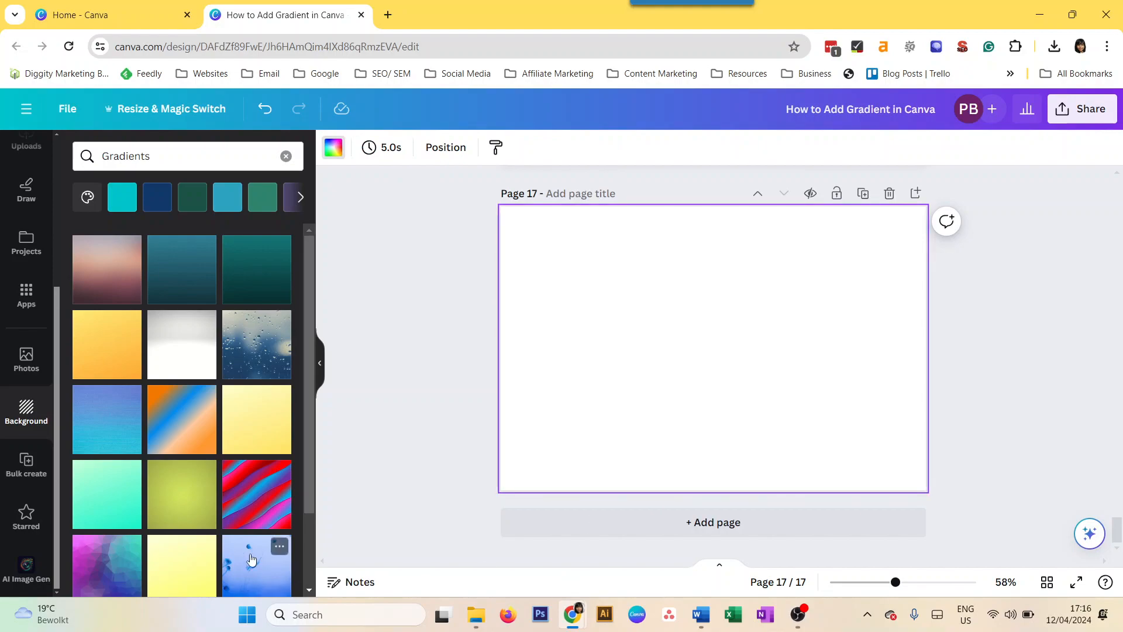
Step: Apply the pale yellow gradient below the wavy one as page 17's background, and detach its image from the background
{"action": "scroll", "coordinate": [251, 558], "scroll_direction": "down", "scroll_amount": 3}
{"action": "left_click", "coordinate": [194, 404]}
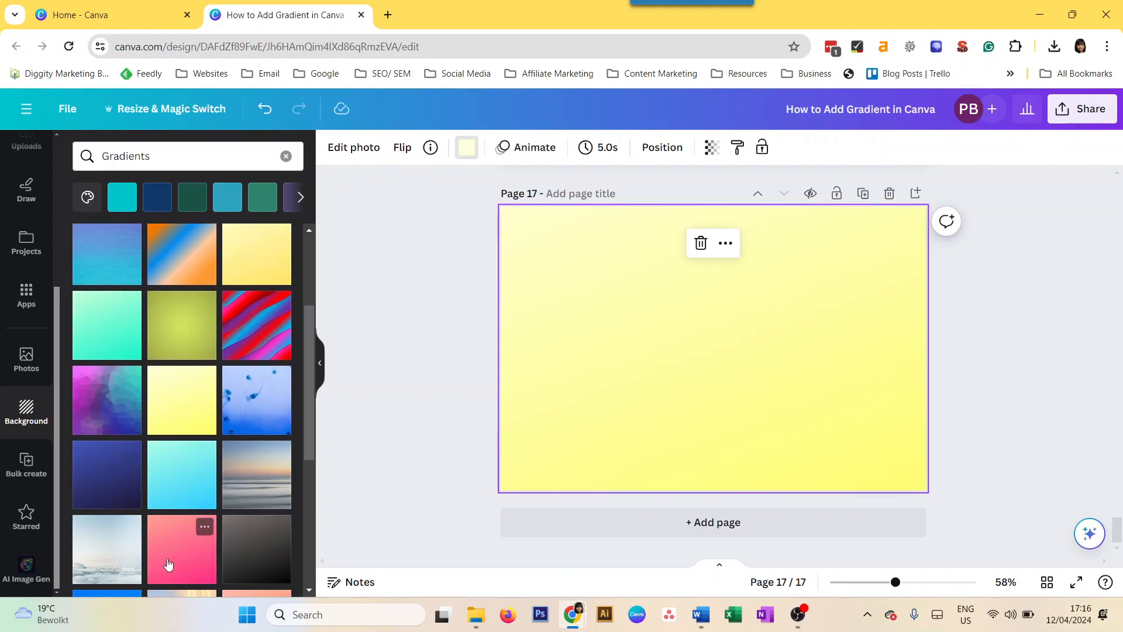
{"action": "double_click", "coordinate": [623, 349]}
{"action": "left_click", "coordinate": [449, 379]}
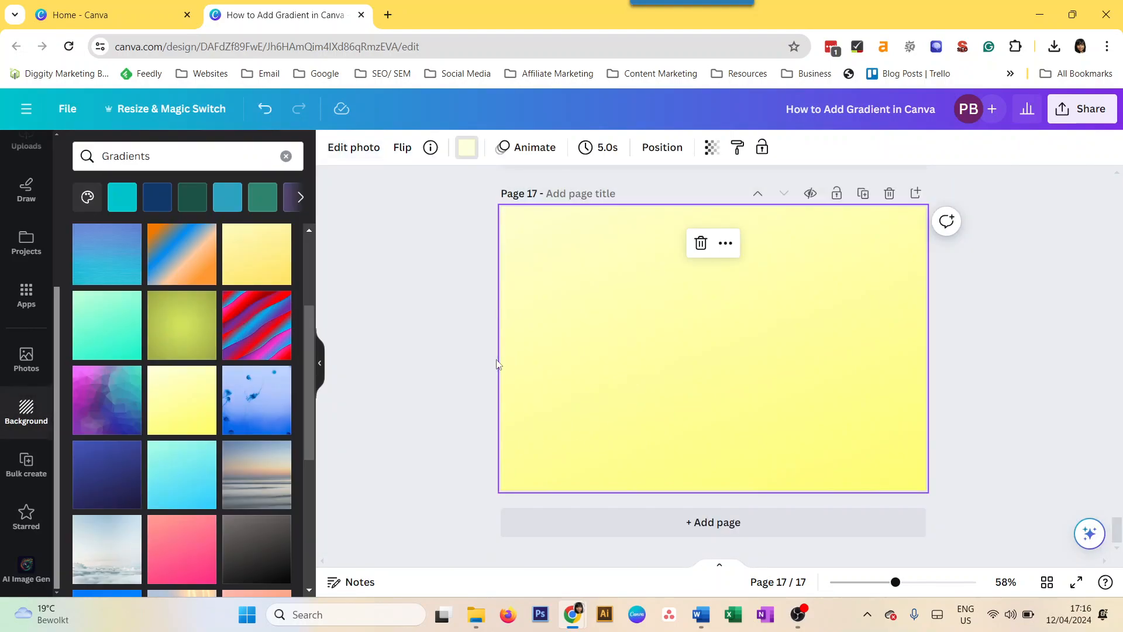
{"action": "double_click", "coordinate": [529, 354]}
{"action": "right_click", "coordinate": [594, 440]}
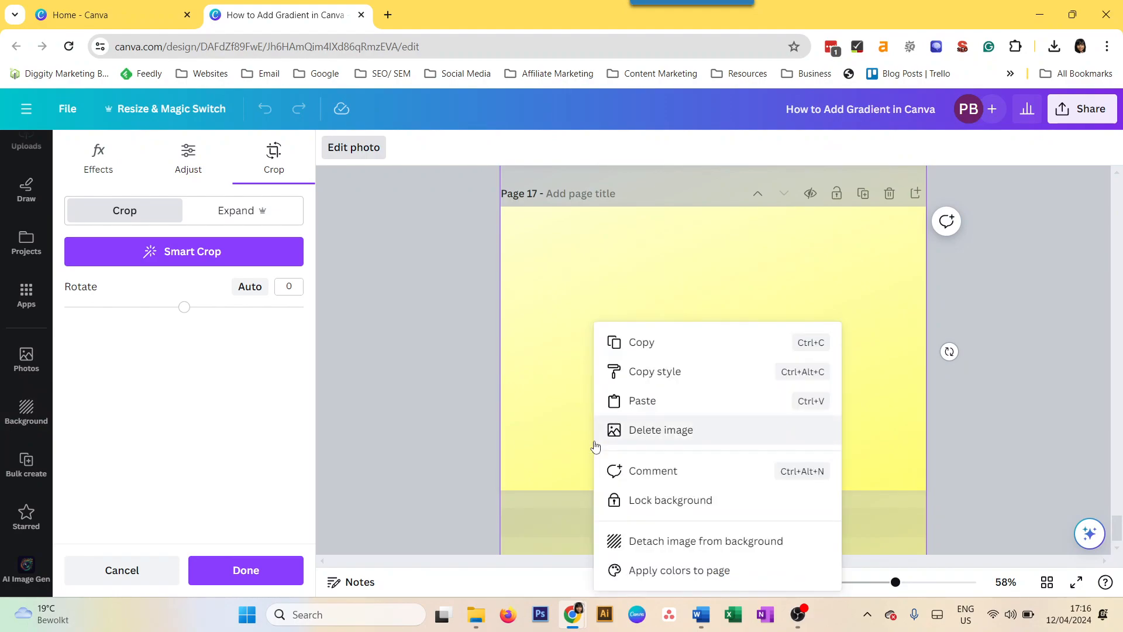
{"action": "left_click", "coordinate": [640, 538]}
Step: Move the detached yellow gradient around the page, and delete both the image and the remaining pale yellow page colour
{"action": "left_click_drag", "start_coordinate": [653, 383], "coordinate": [720, 378]}
{"action": "left_click_drag", "start_coordinate": [618, 461], "coordinate": [600, 479]}
{"action": "key", "text": "Delete"}
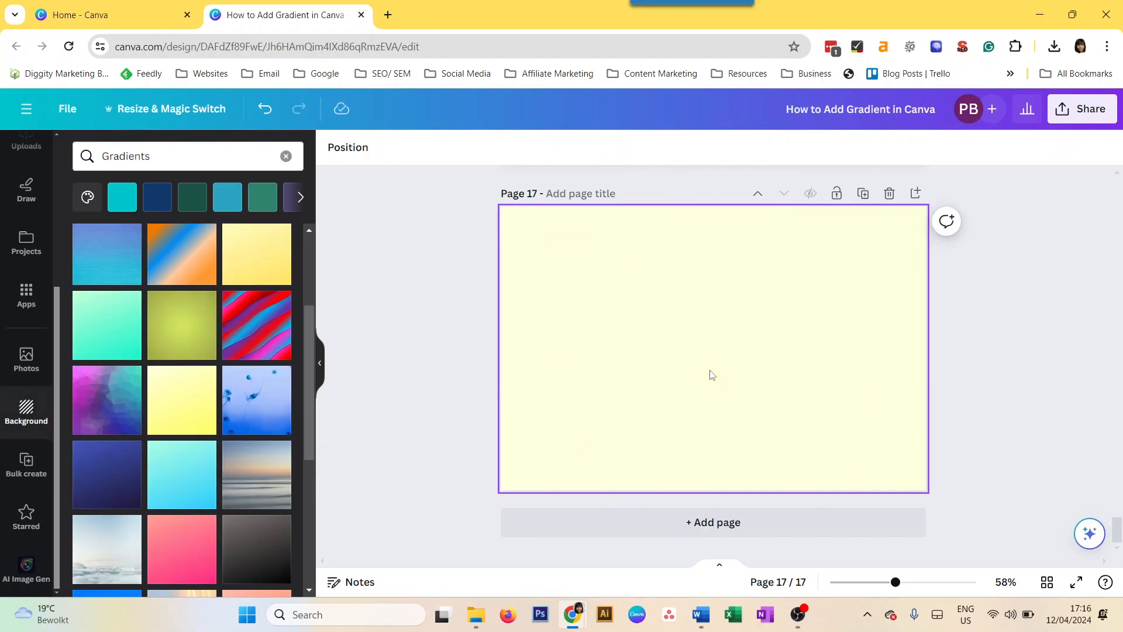
{"action": "key", "text": "Delete"}
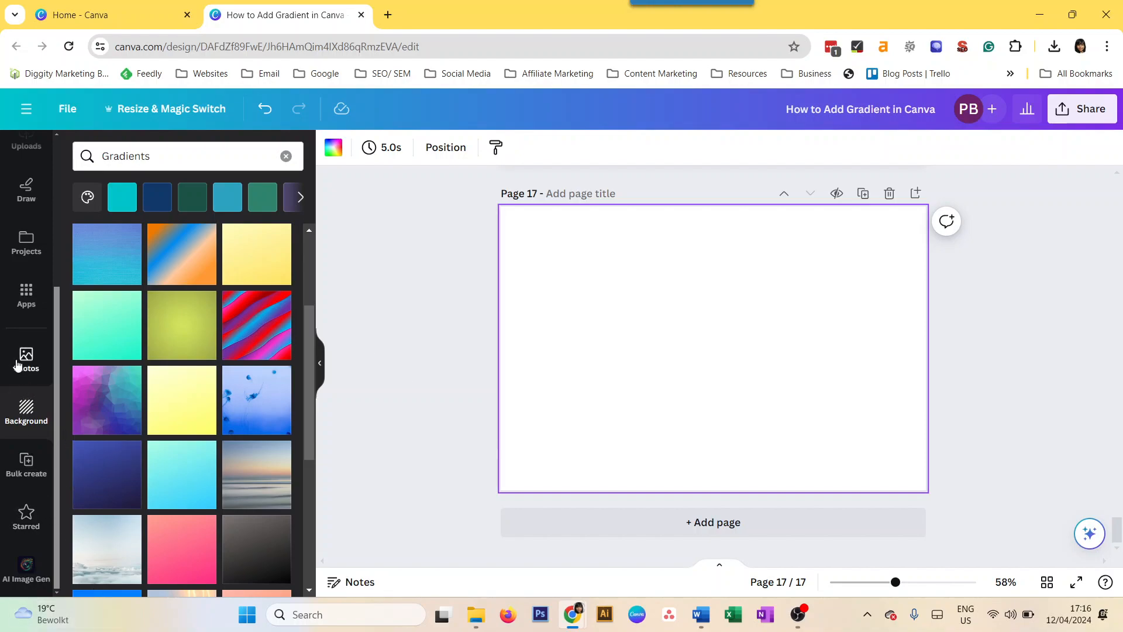
Step: Find the Gradient Generator app among the apps matching "gradient", and open it
{"action": "left_click", "coordinate": [19, 316]}
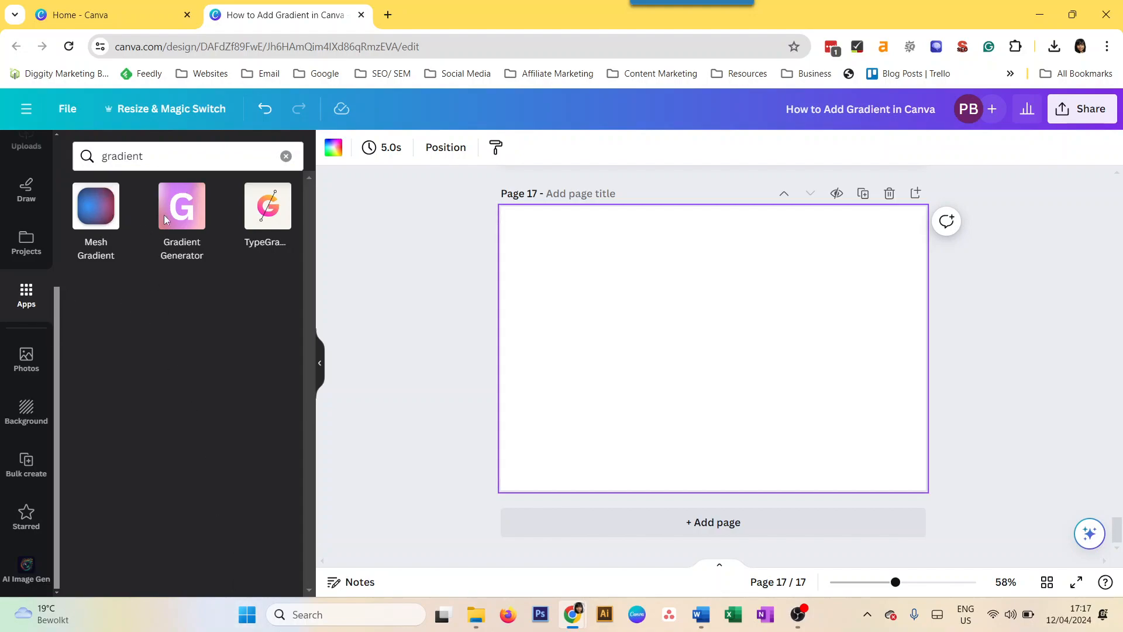
{"action": "left_click", "coordinate": [183, 224]}
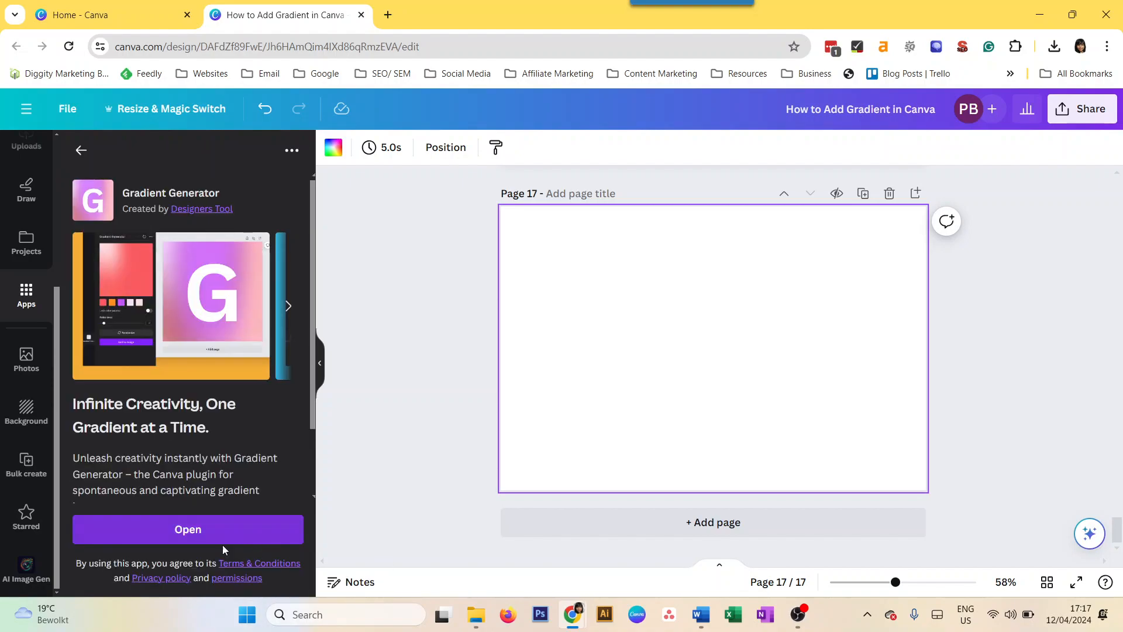
{"action": "left_click", "coordinate": [185, 531]}
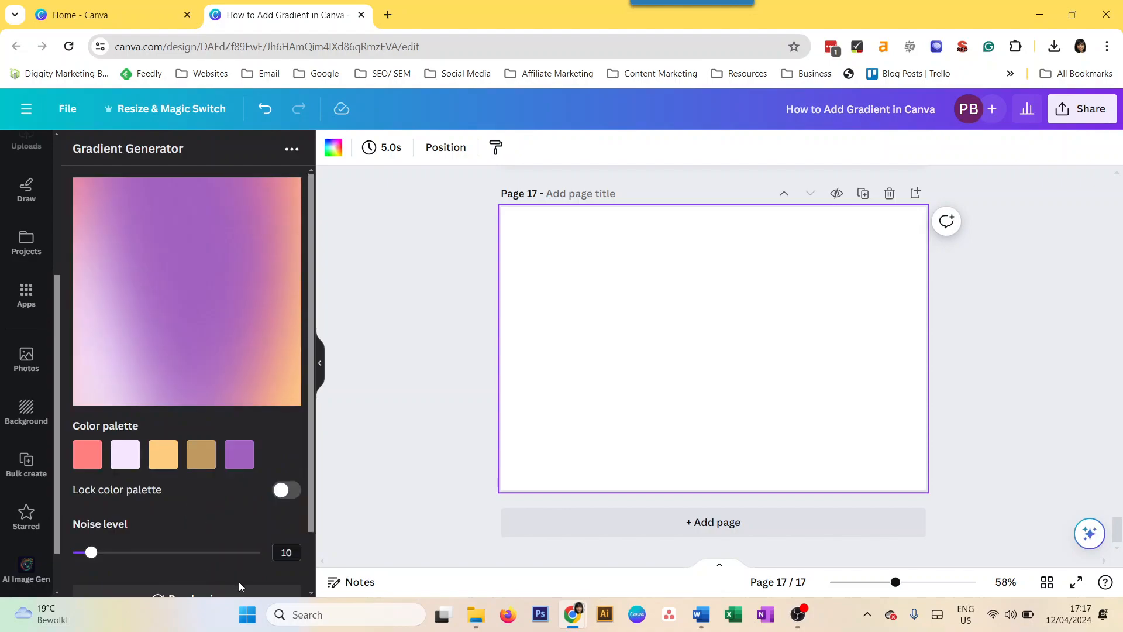
Step: Lock the generator's colour palette, view the brown swatch's colour picker, and unlock the palette
{"action": "scroll", "coordinate": [225, 493], "scroll_direction": "down", "scroll_amount": 1}
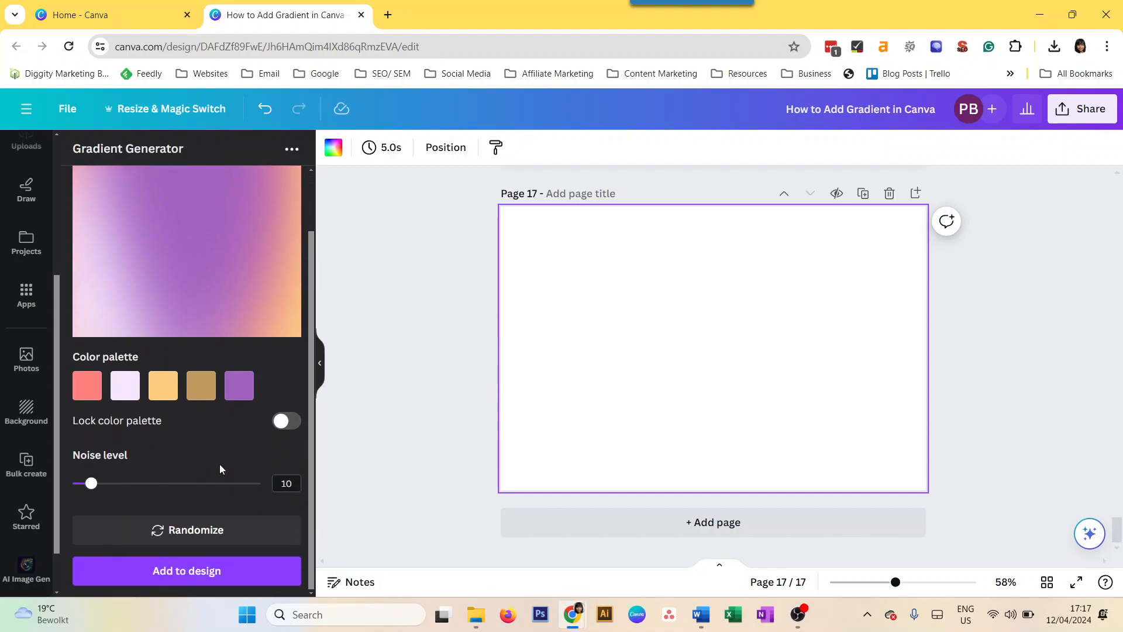
{"action": "scroll", "coordinate": [221, 462], "scroll_direction": "up", "scroll_amount": 1}
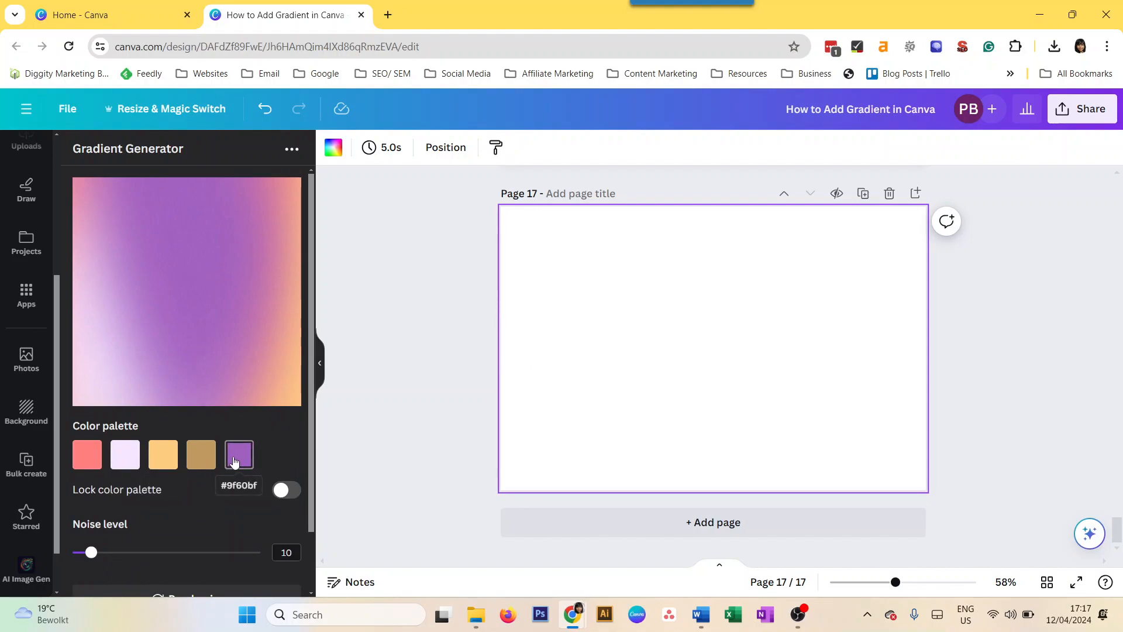
{"action": "scroll", "coordinate": [231, 506], "scroll_direction": "down", "scroll_amount": 1}
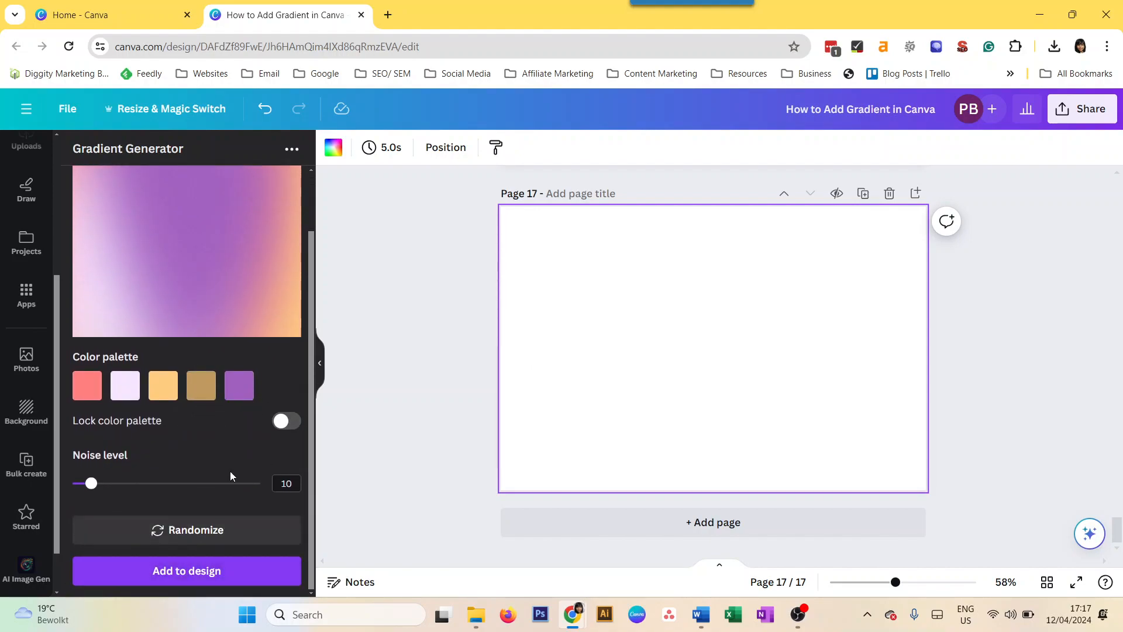
{"action": "scroll", "coordinate": [222, 462], "scroll_direction": "up", "scroll_amount": 1}
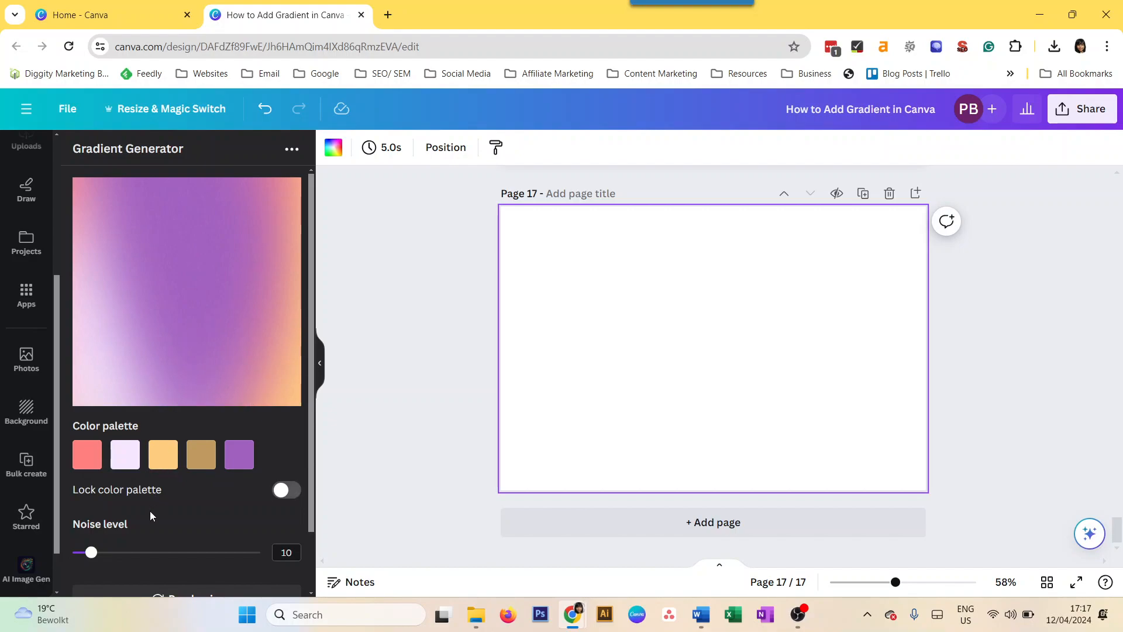
{"action": "scroll", "coordinate": [135, 525], "scroll_direction": "down", "scroll_amount": 1}
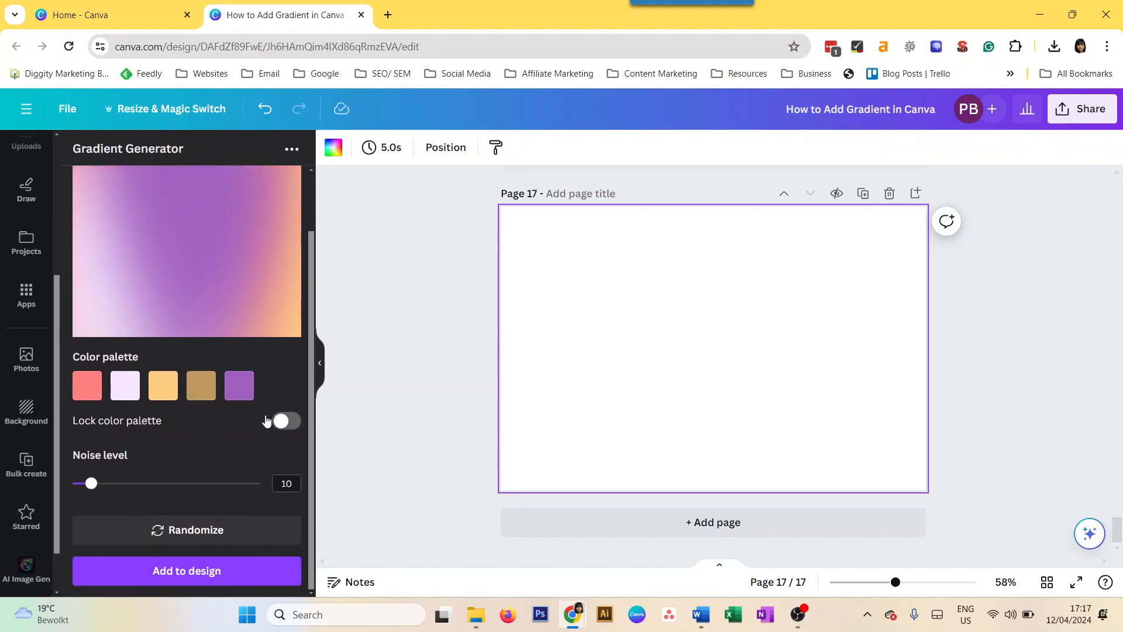
{"action": "left_click", "coordinate": [288, 421]}
{"action": "left_click", "coordinate": [201, 385]}
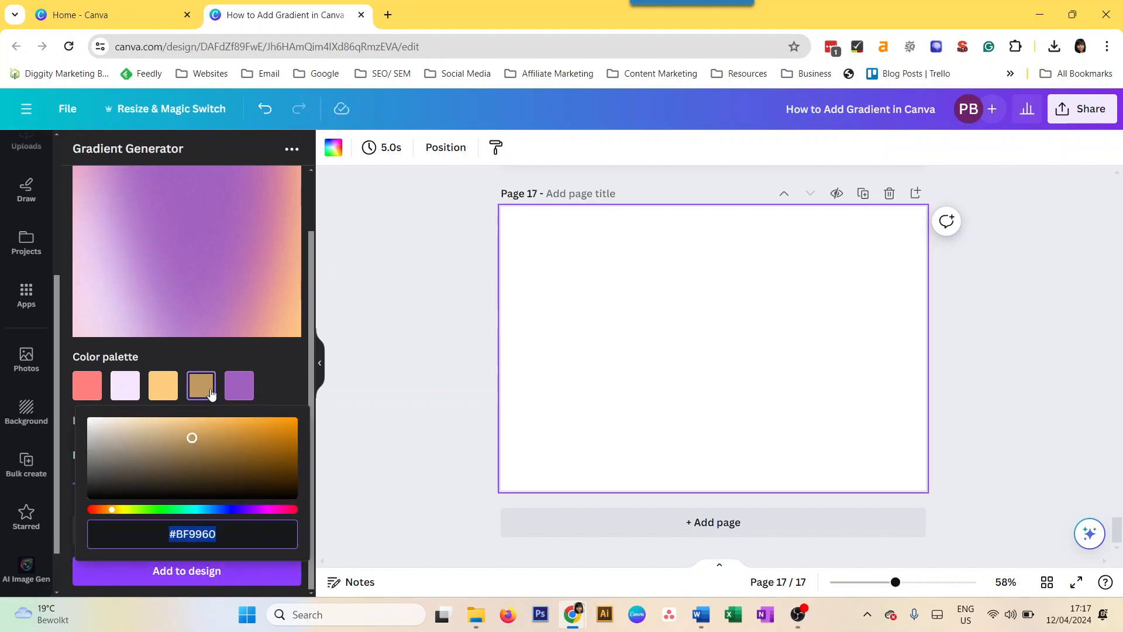
{"action": "left_click", "coordinate": [276, 366]}
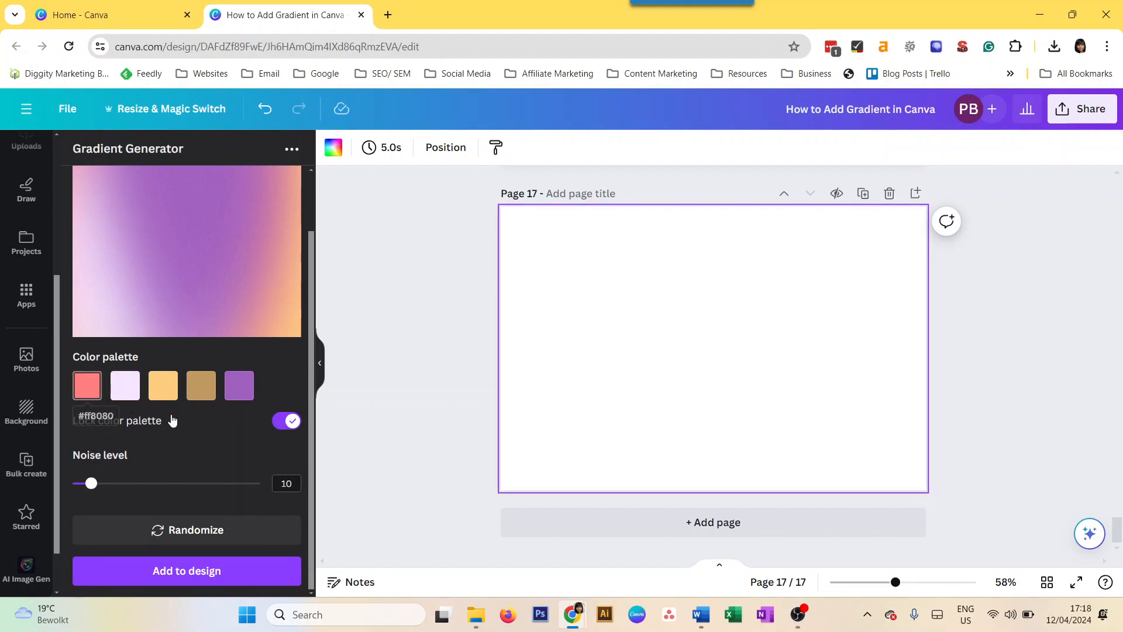
{"action": "left_click", "coordinate": [287, 420]}
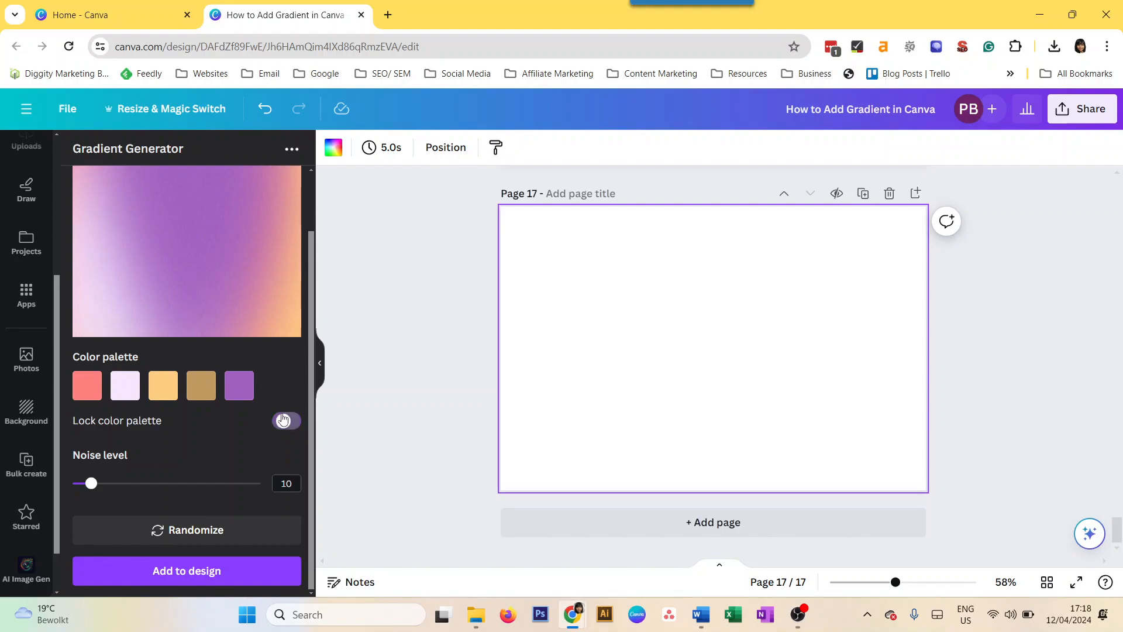
Step: Change the generator palette's third colour to #BF8125 and its fifth colour to #E1441B
{"action": "left_click", "coordinate": [163, 386]}
{"action": "left_click_drag", "start_coordinate": [243, 477], "coordinate": [256, 438]}
{"action": "left_click", "coordinate": [237, 393]}
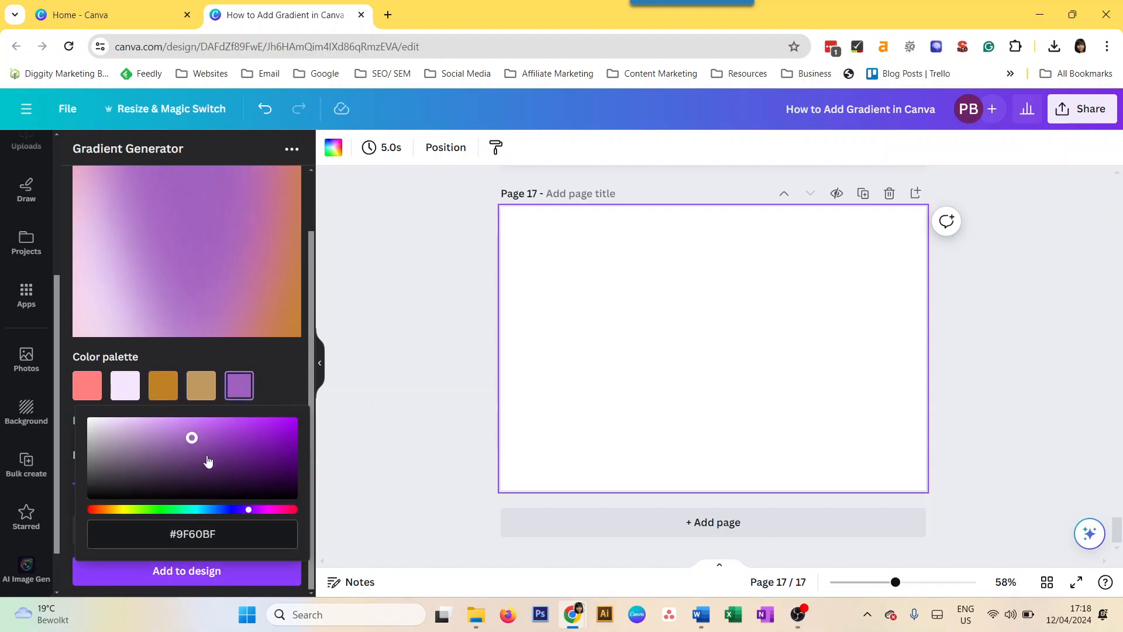
{"action": "left_click", "coordinate": [107, 509]}
{"action": "left_click_drag", "start_coordinate": [257, 426], "coordinate": [274, 427]}
{"action": "left_click", "coordinate": [367, 282]}
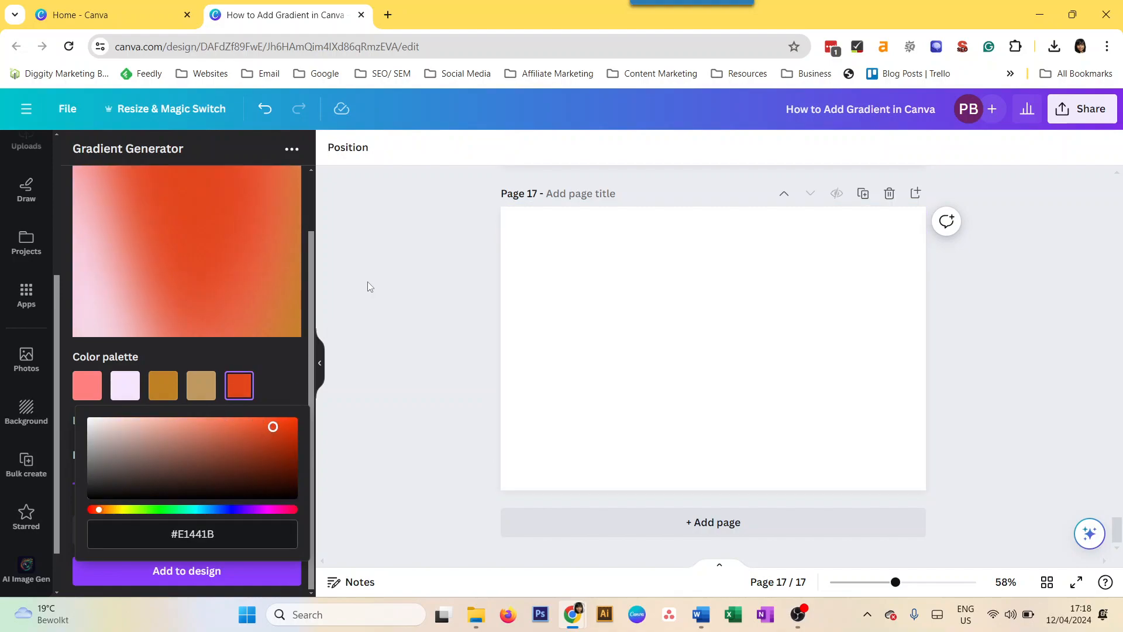
{"action": "left_click", "coordinate": [286, 377]}
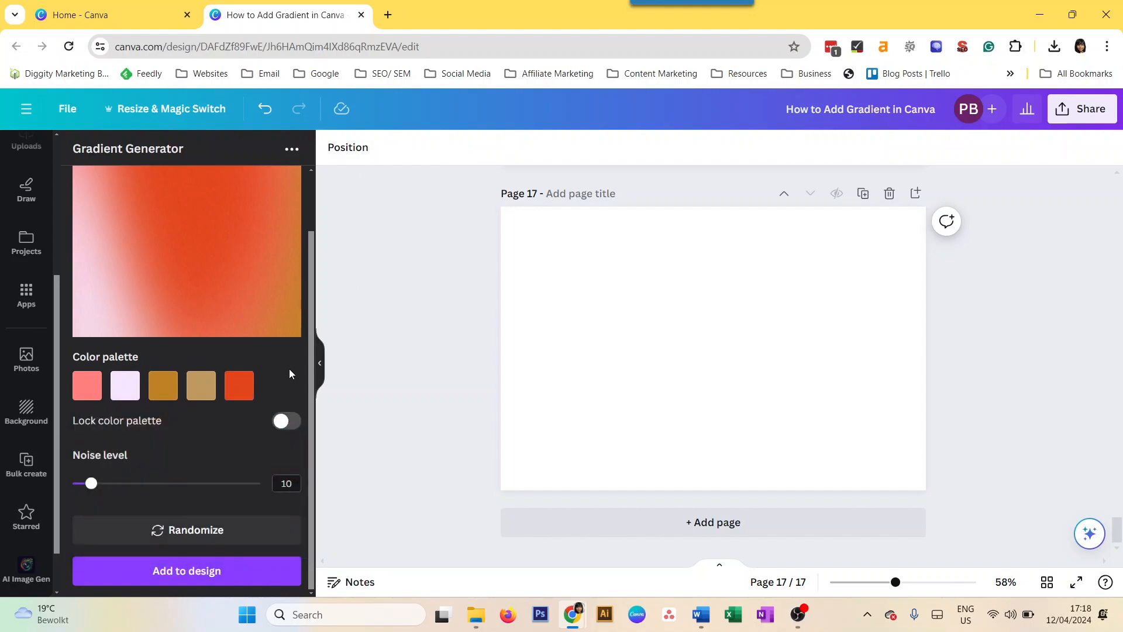
Step: Try a noise level of 86, settle on 20, and place the generated gradient slightly left of page 17's centre
{"action": "left_click_drag", "start_coordinate": [91, 483], "coordinate": [235, 485]}
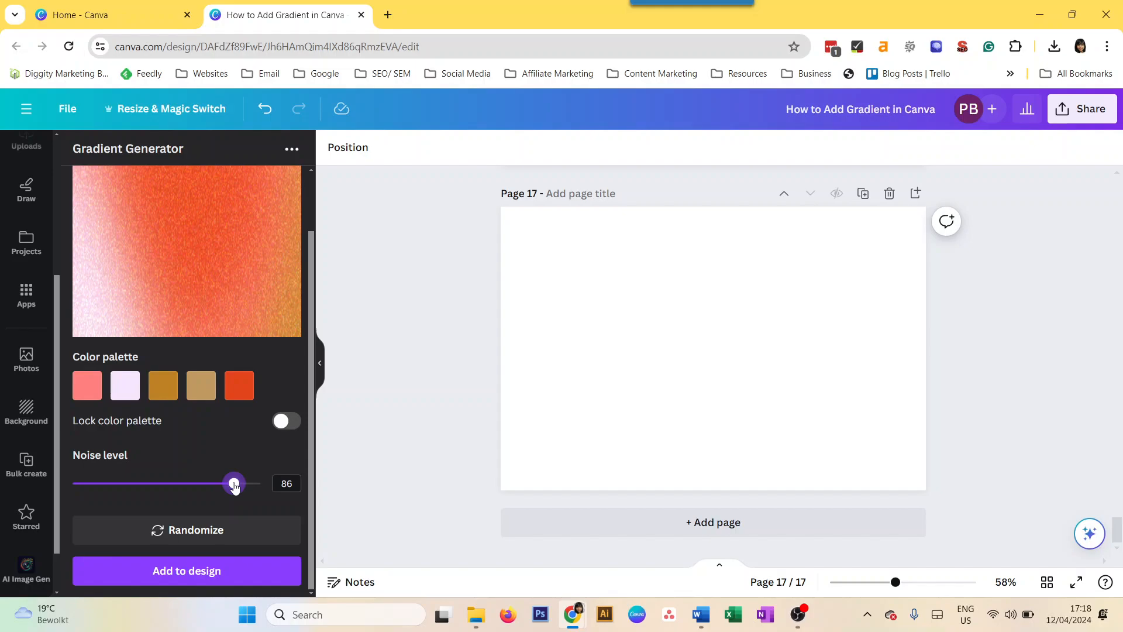
{"action": "left_click_drag", "start_coordinate": [234, 486], "coordinate": [111, 488]}
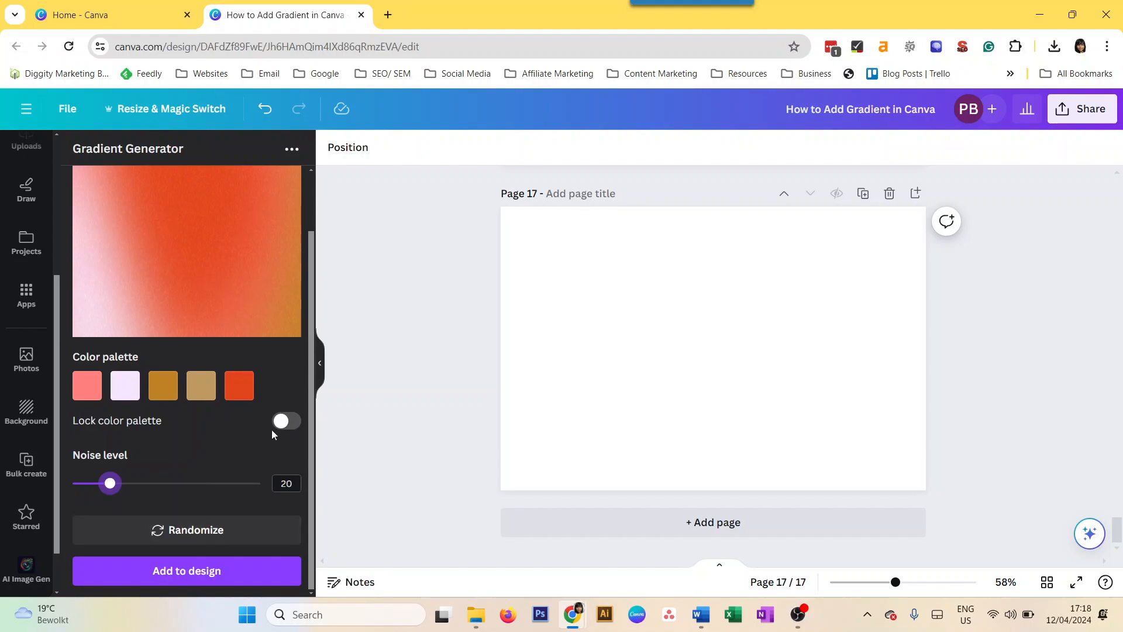
{"action": "left_click", "coordinate": [199, 578]}
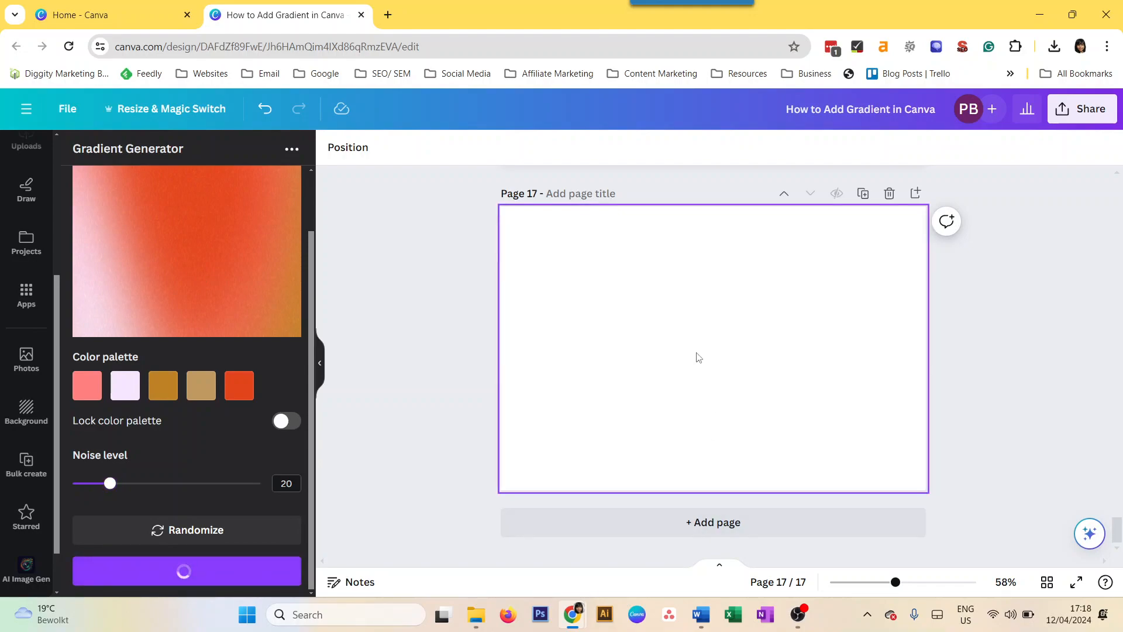
{"action": "left_click_drag", "start_coordinate": [568, 289], "coordinate": [642, 326]}
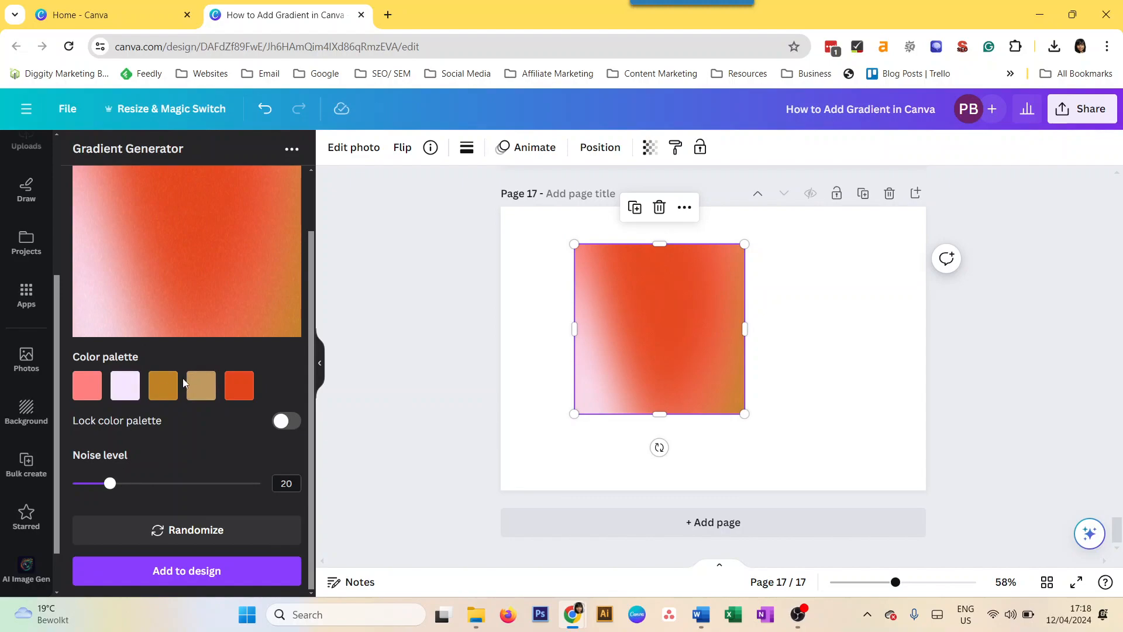
Step: Change the generator palette's third colour to blue #3F25BF, and add the resulting gradient to the design
{"action": "left_click", "coordinate": [163, 386]}
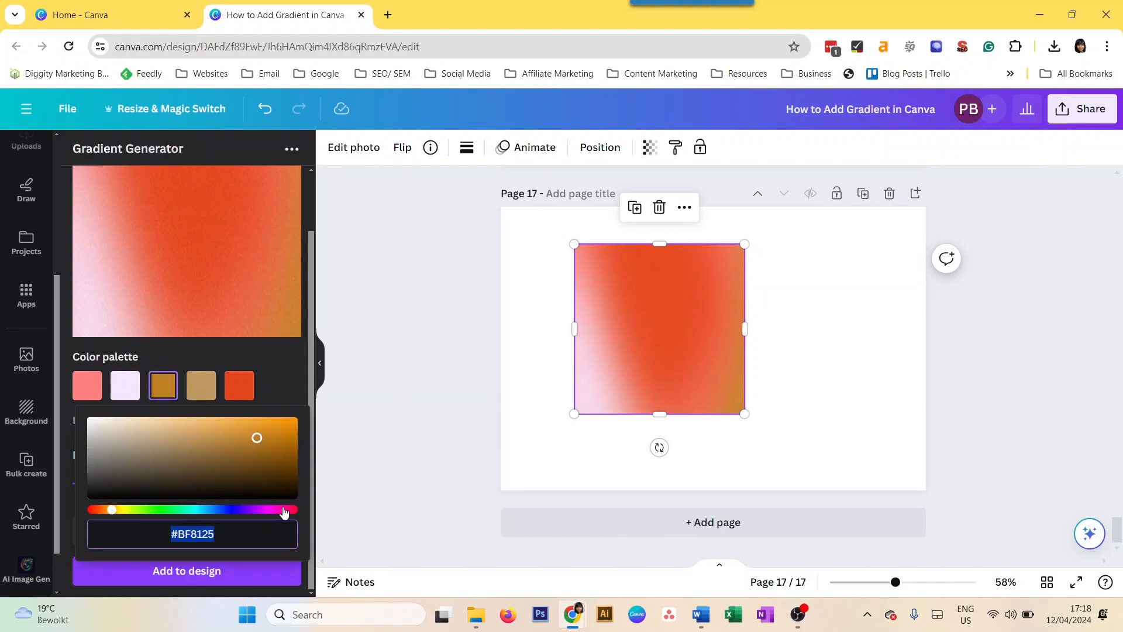
{"action": "left_click", "coordinate": [233, 509]}
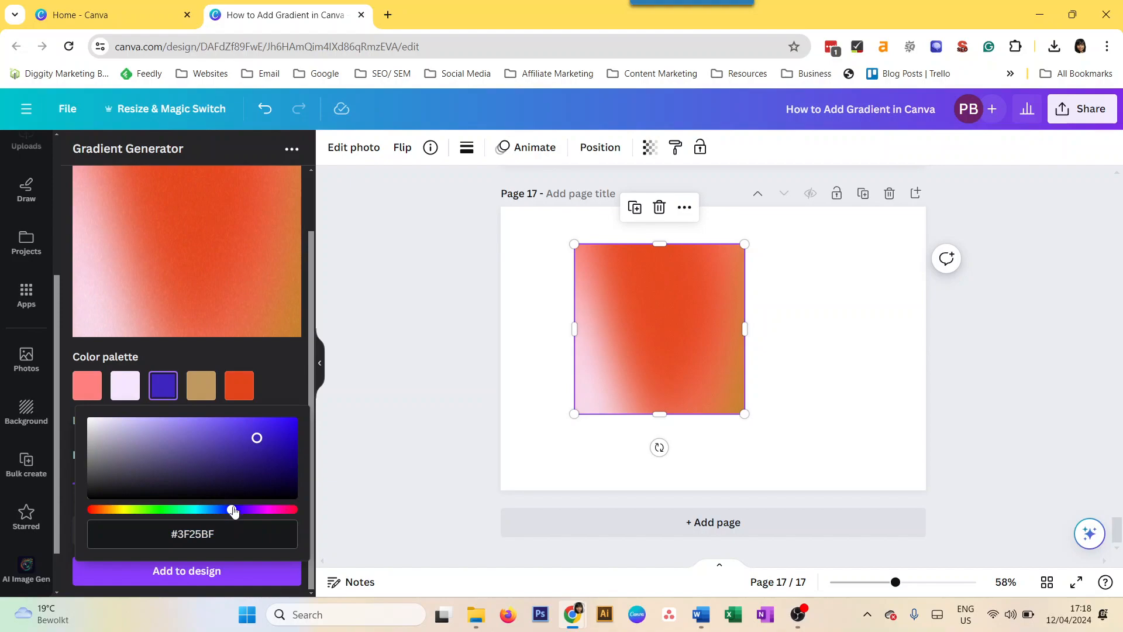
{"action": "left_click", "coordinate": [164, 402]}
{"action": "left_click", "coordinate": [163, 570]}
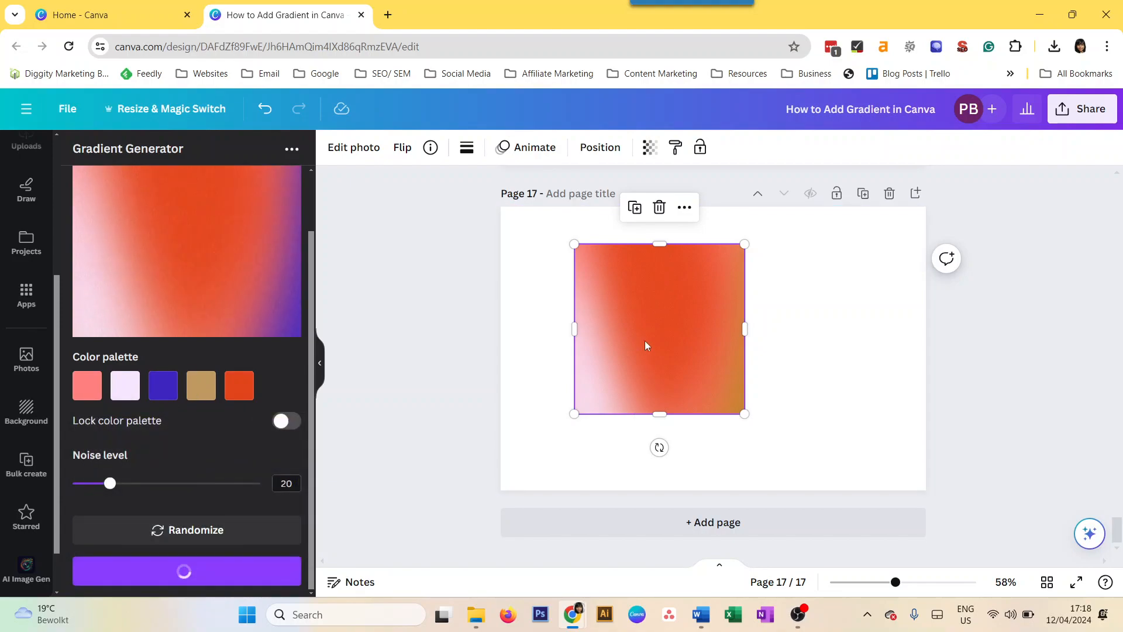
Step: Delete both generated gradient images from page 17
{"action": "left_click", "coordinate": [693, 381]}
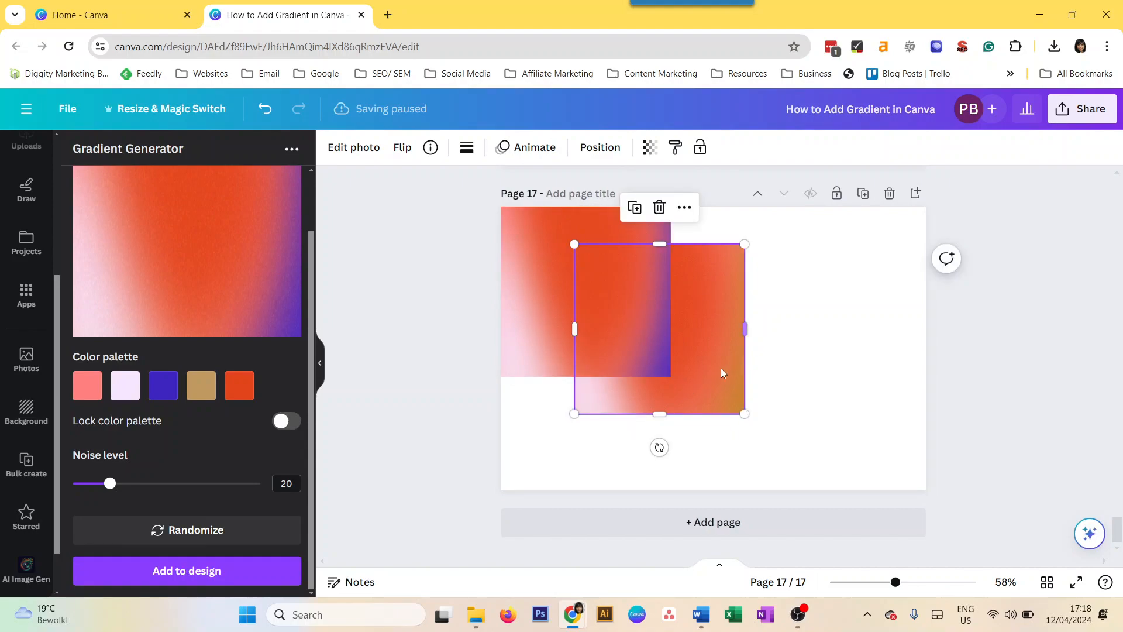
{"action": "left_click_drag", "start_coordinate": [697, 367], "coordinate": [846, 396]}
{"action": "key", "text": "Delete"}
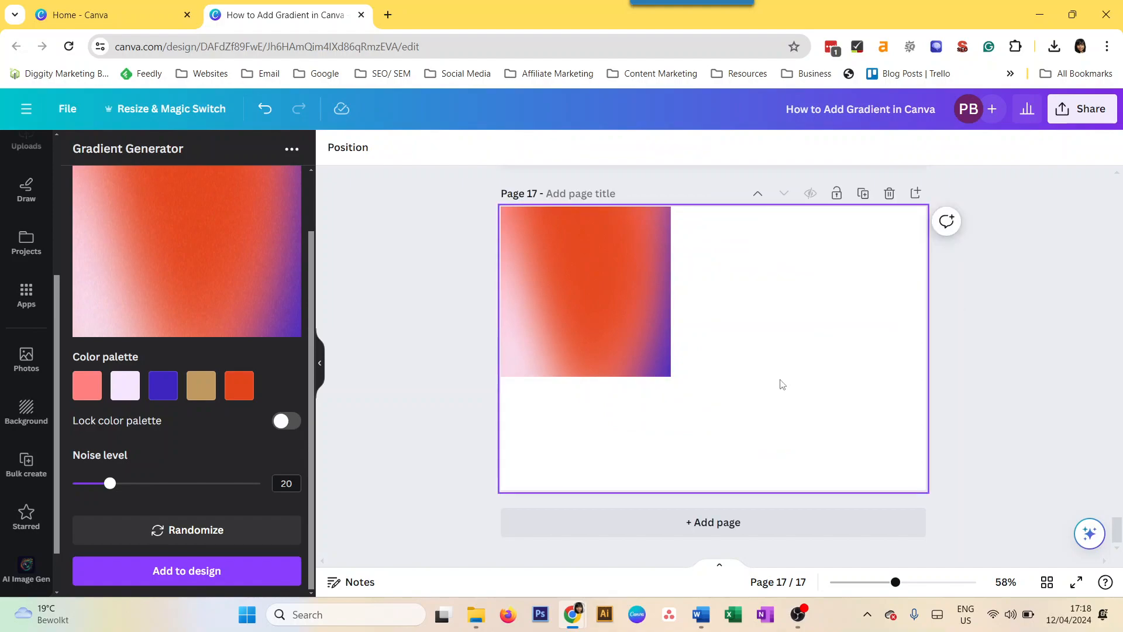
{"action": "left_click", "coordinate": [594, 340]}
{"action": "key", "text": "Delete"}
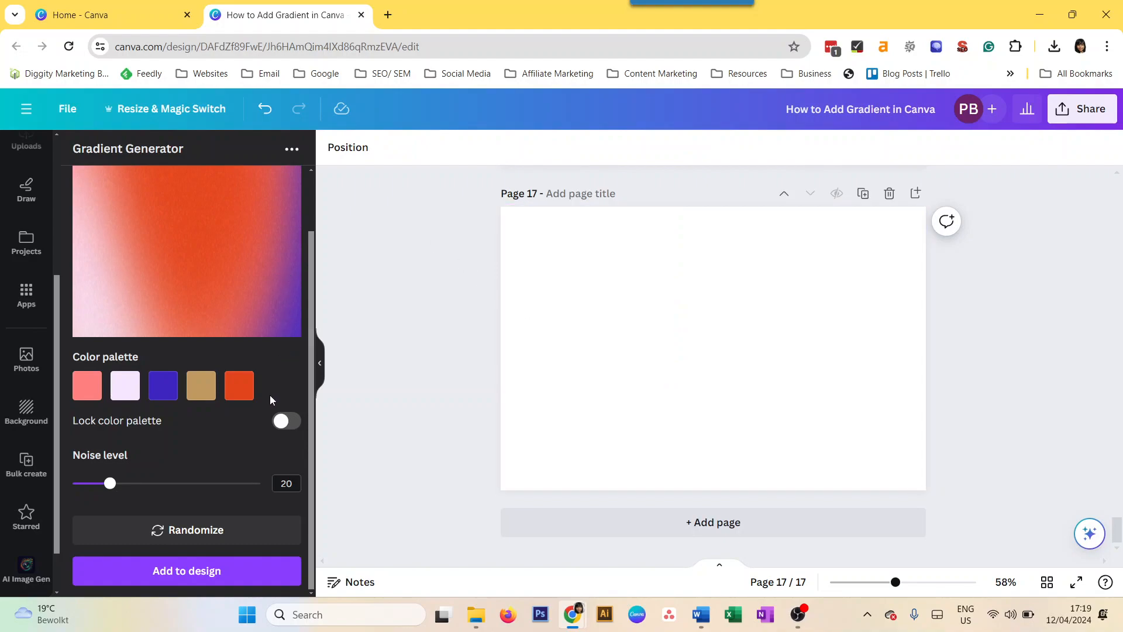
Step: Open the Mesh Gradient app from the gradient app search results
{"action": "scroll", "coordinate": [270, 395], "scroll_direction": "up", "scroll_amount": 2}
{"action": "left_click", "coordinate": [21, 304]}
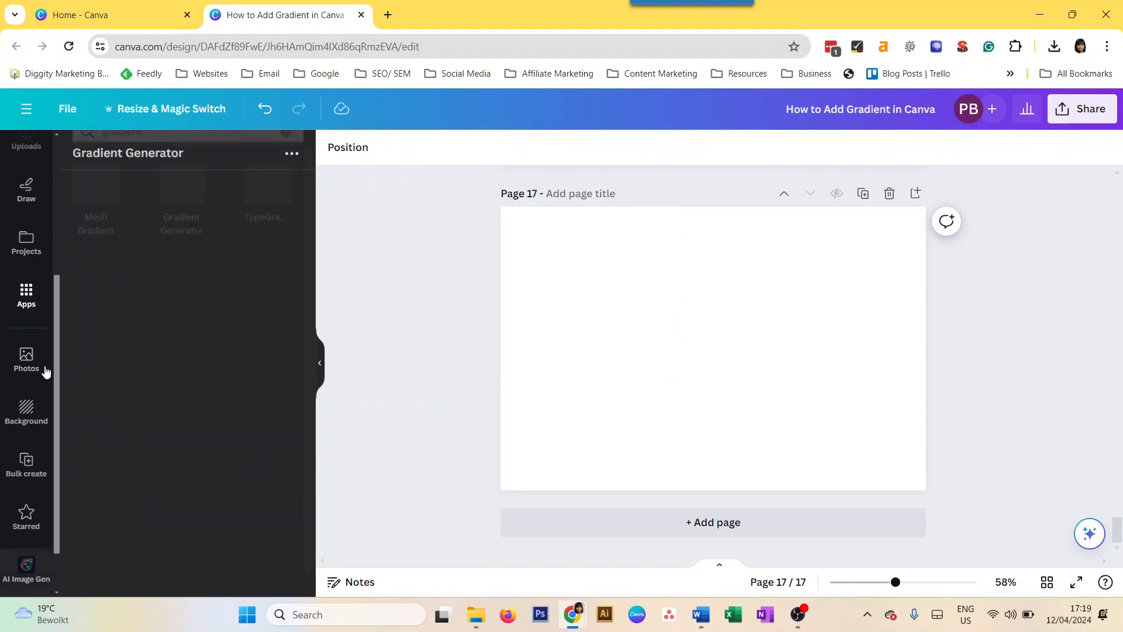
{"action": "left_click", "coordinate": [97, 220]}
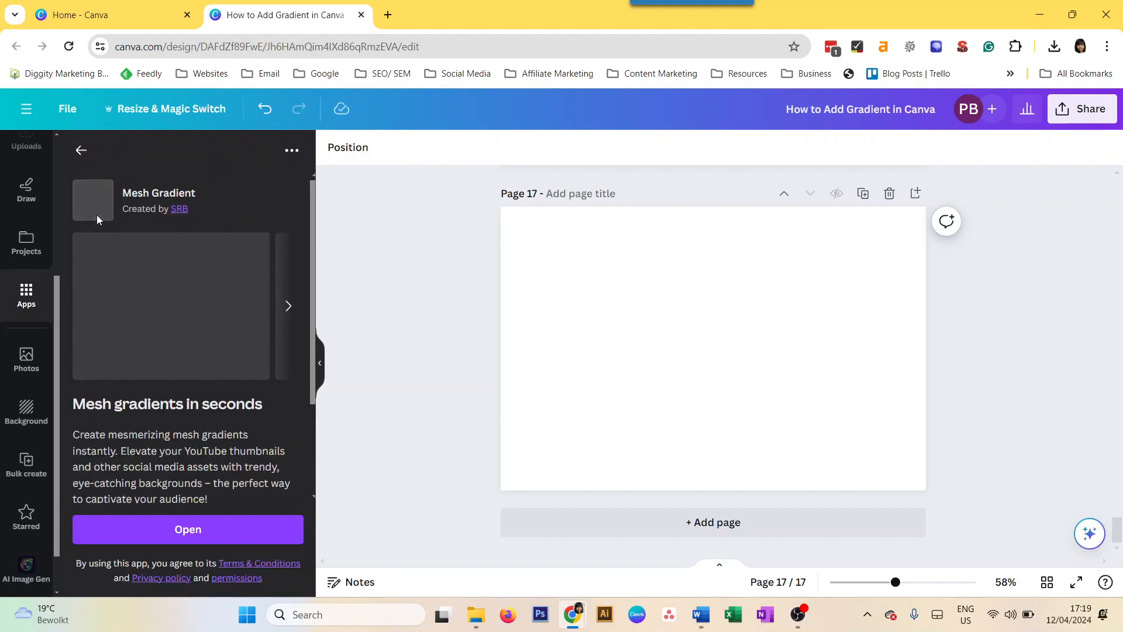
{"action": "left_click", "coordinate": [188, 530]}
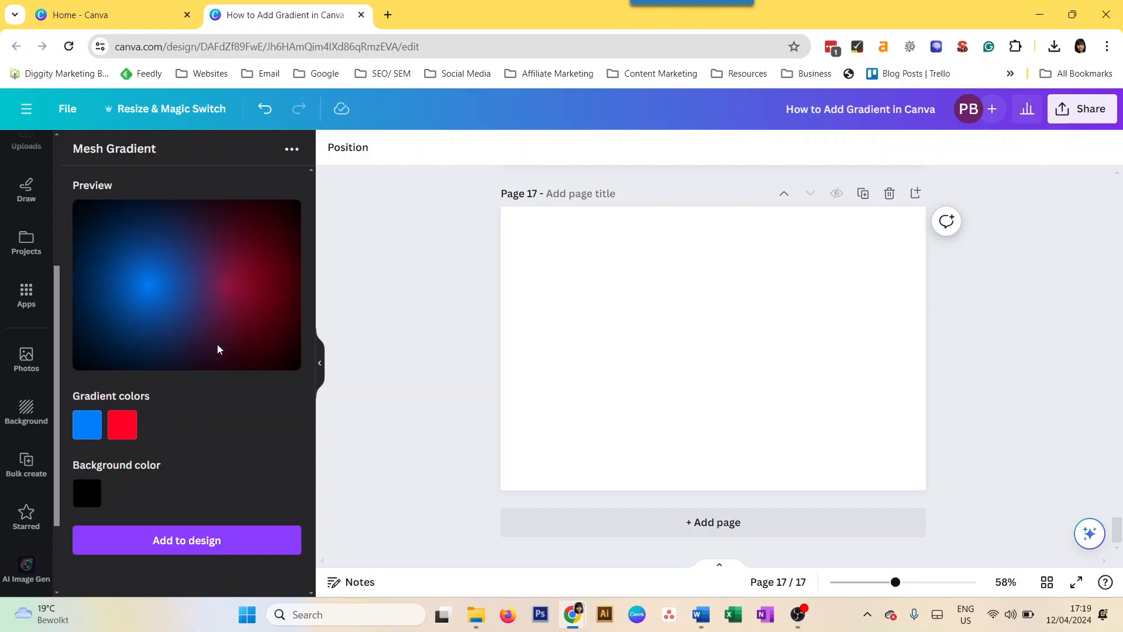
Step: Change the mesh gradient's second colour from red to a bright yellow
{"action": "left_click", "coordinate": [125, 433]}
{"action": "left_click", "coordinate": [257, 300]}
{"action": "left_click", "coordinate": [181, 299]}
{"action": "left_click", "coordinate": [125, 353]}
{"action": "left_click", "coordinate": [276, 270]}
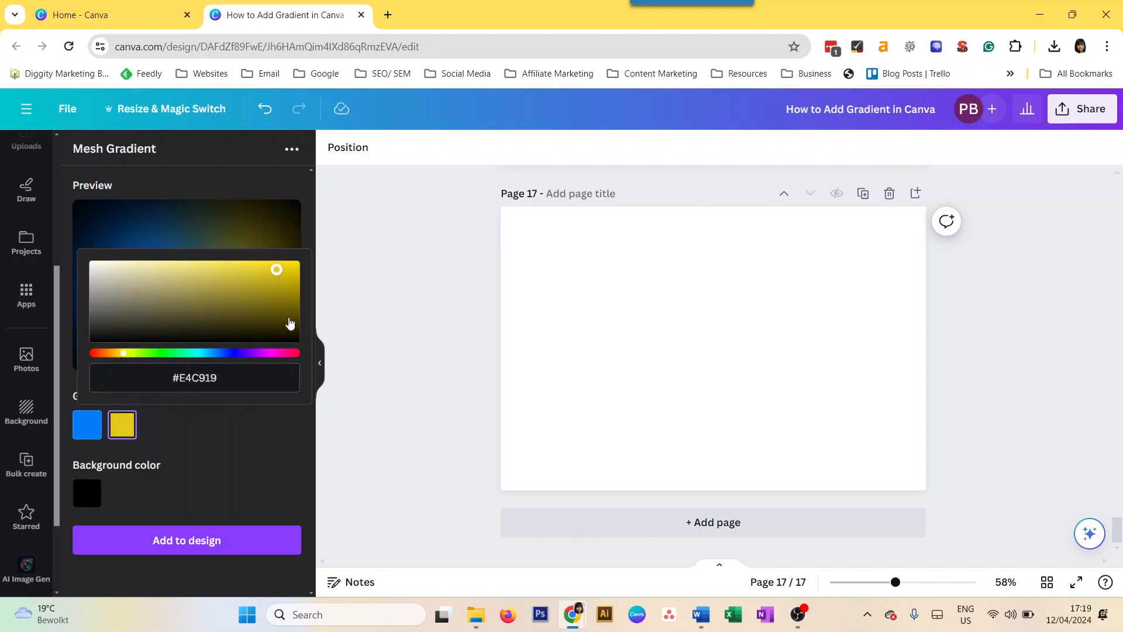
{"action": "left_click", "coordinate": [296, 266]}
{"action": "left_click", "coordinate": [193, 427]}
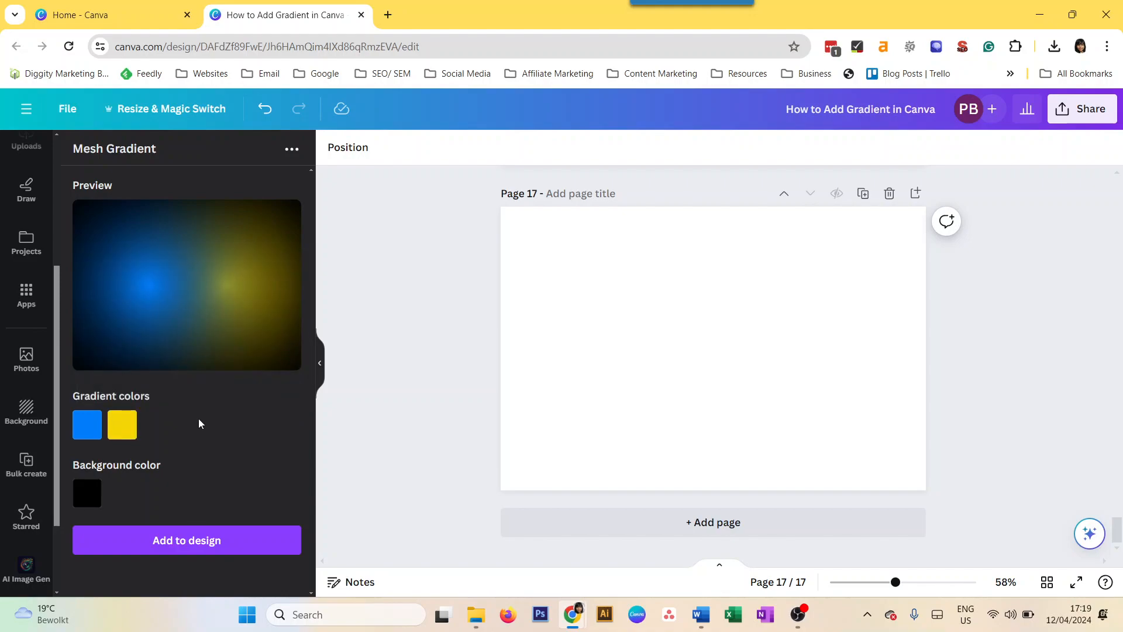
Step: Change the mesh gradient's first colour from blue to magenta pink
{"action": "left_click", "coordinate": [97, 427]}
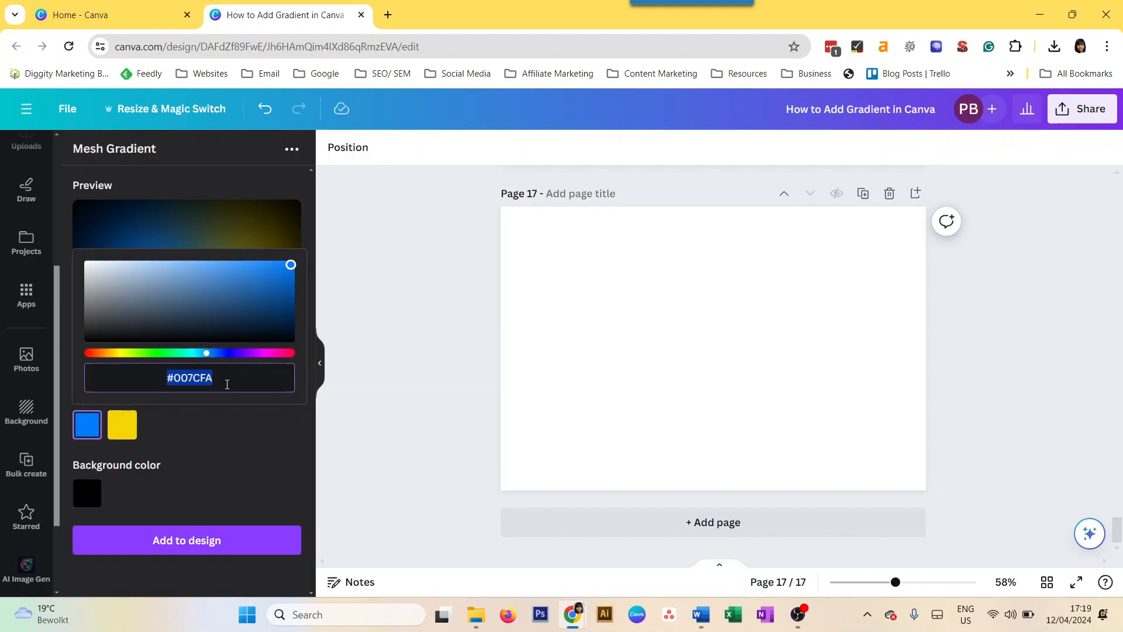
{"action": "left_click", "coordinate": [268, 354]}
{"action": "left_click", "coordinate": [301, 209]}
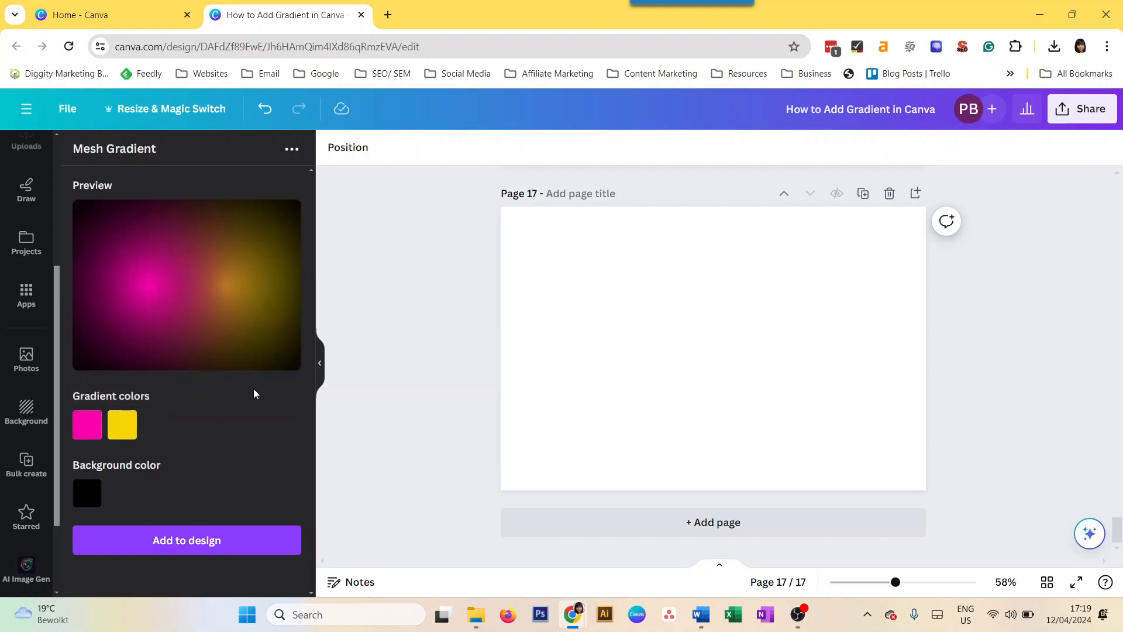
Step: Set the mesh gradient's background colour to off-white #FAF7F7 and add the gradient to page 17
{"action": "left_click", "coordinate": [94, 493]}
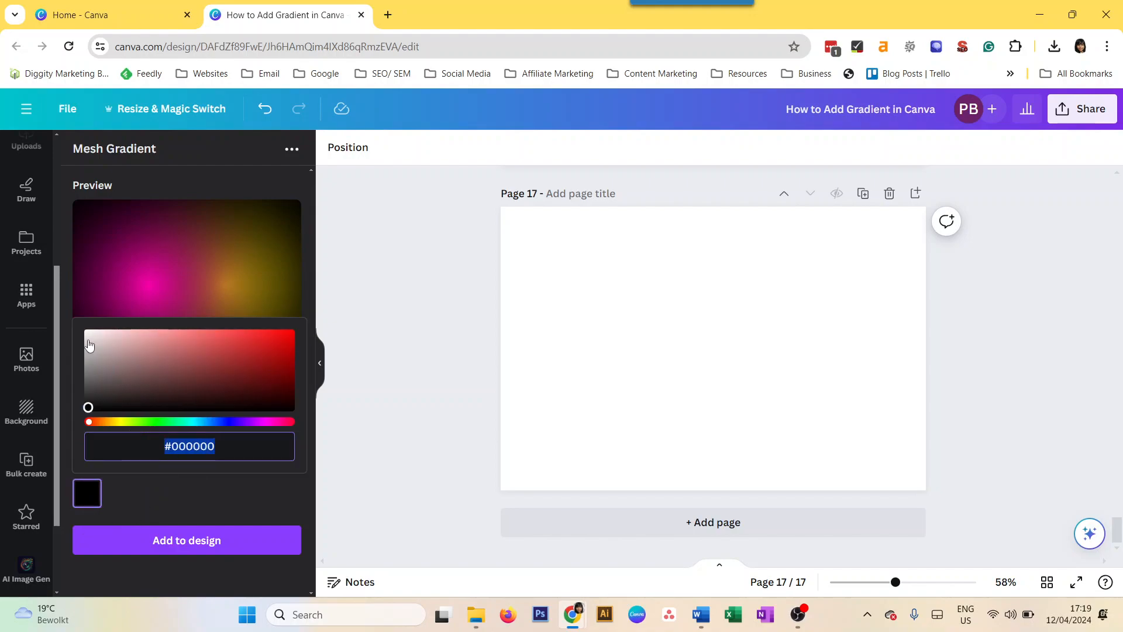
{"action": "left_click", "coordinate": [304, 231]}
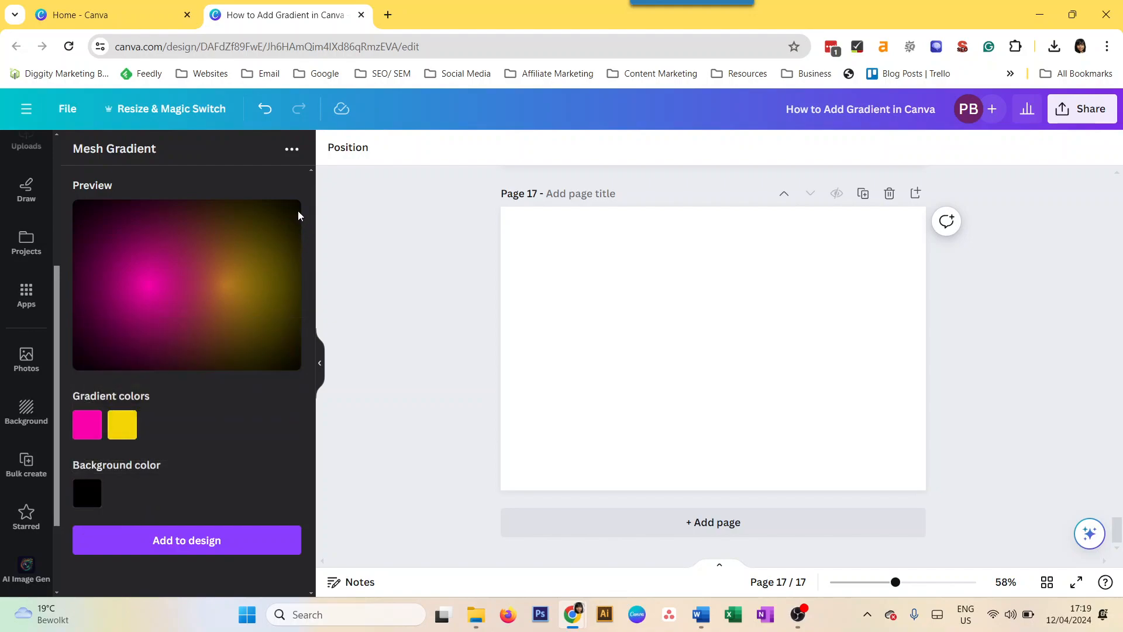
{"action": "left_click", "coordinate": [88, 496]}
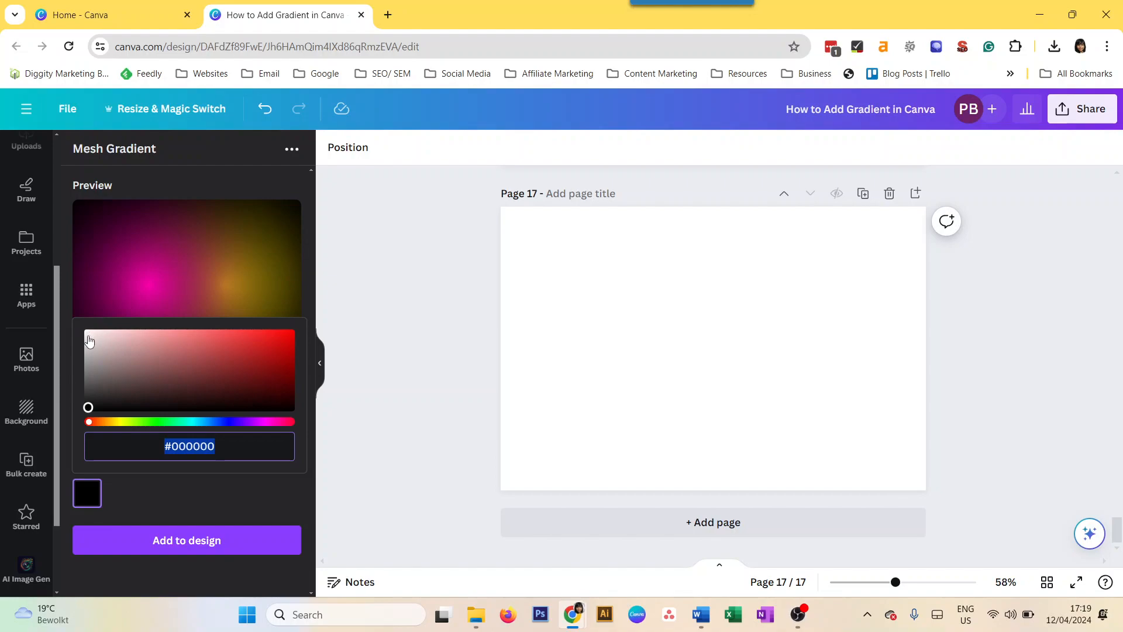
{"action": "left_click", "coordinate": [88, 335]}
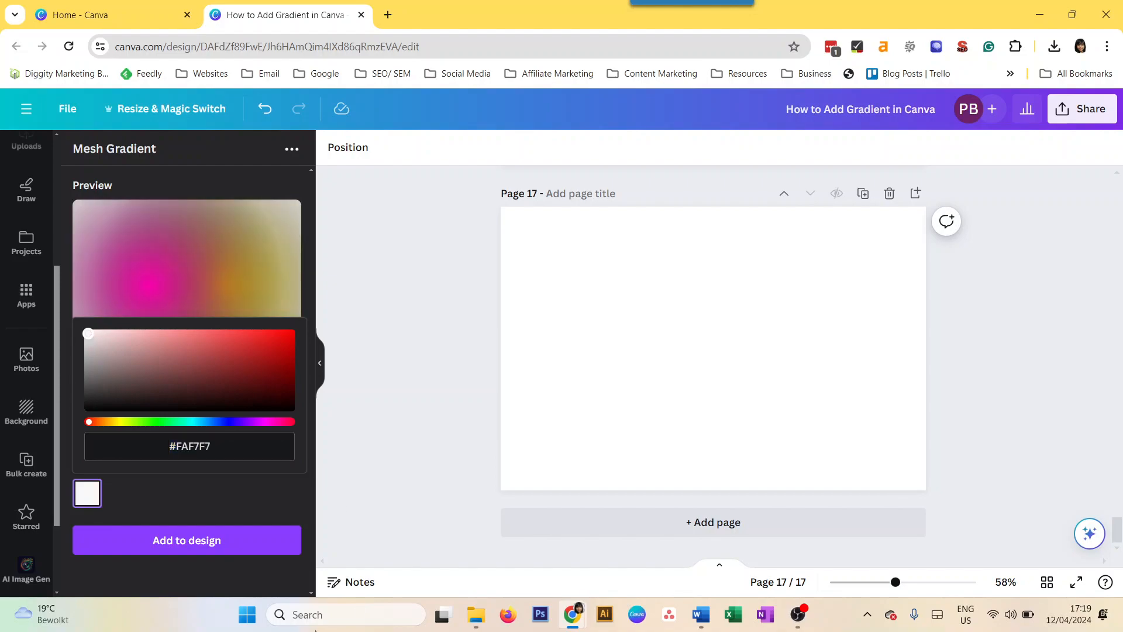
{"action": "left_click", "coordinate": [283, 190]}
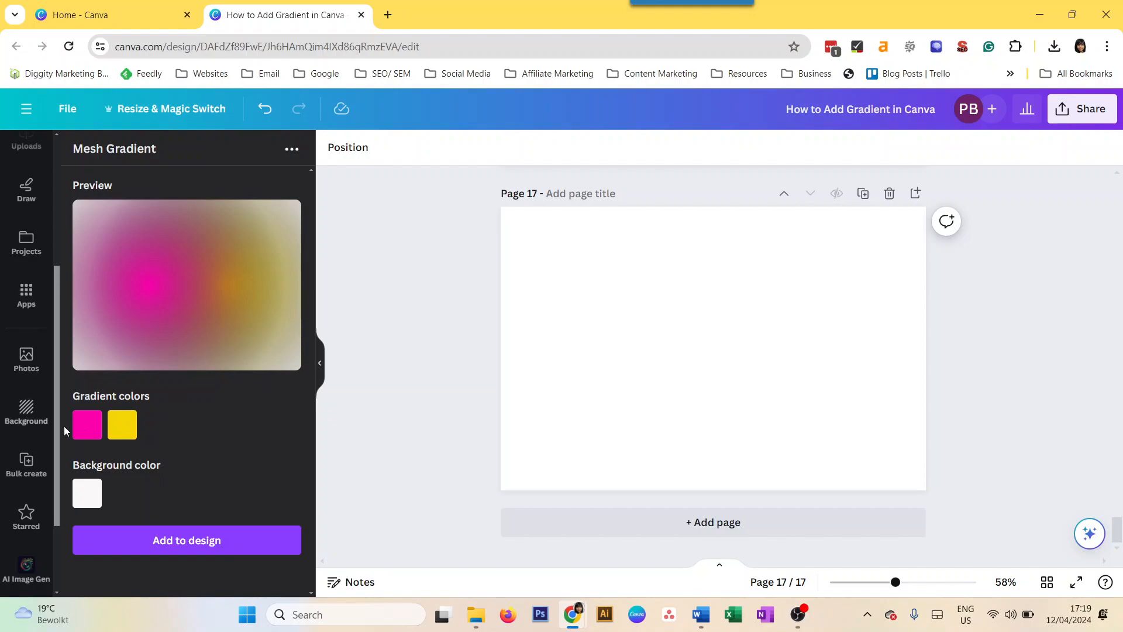
{"action": "left_click", "coordinate": [124, 538]}
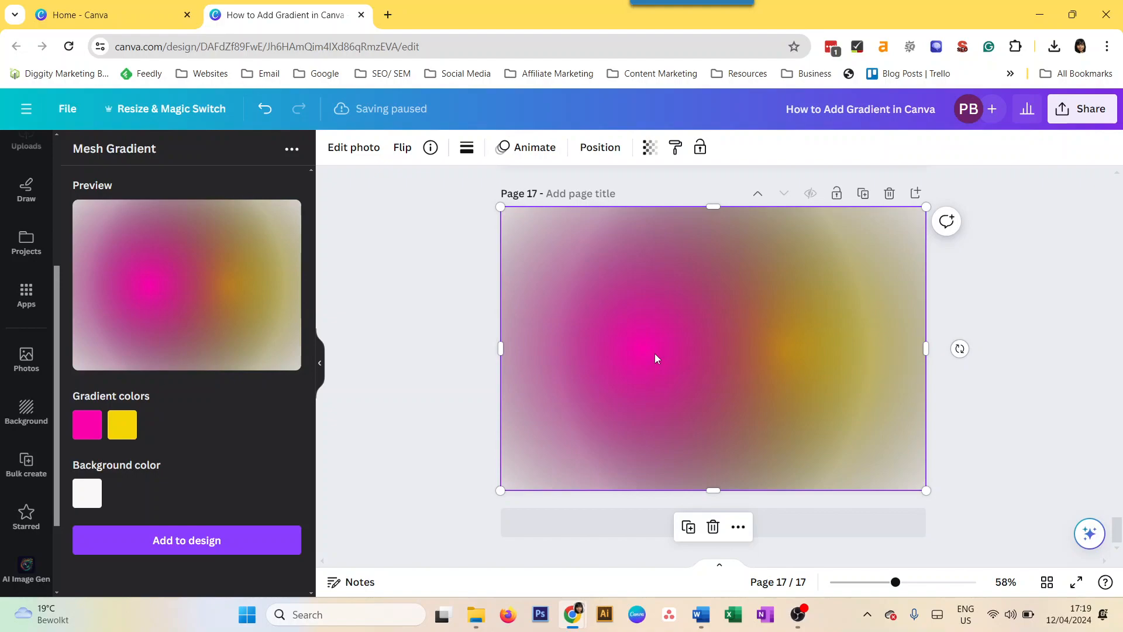
Step: Delete the mesh gradient from page 17 and open the TypeGradient app
{"action": "key", "text": "Delete"}
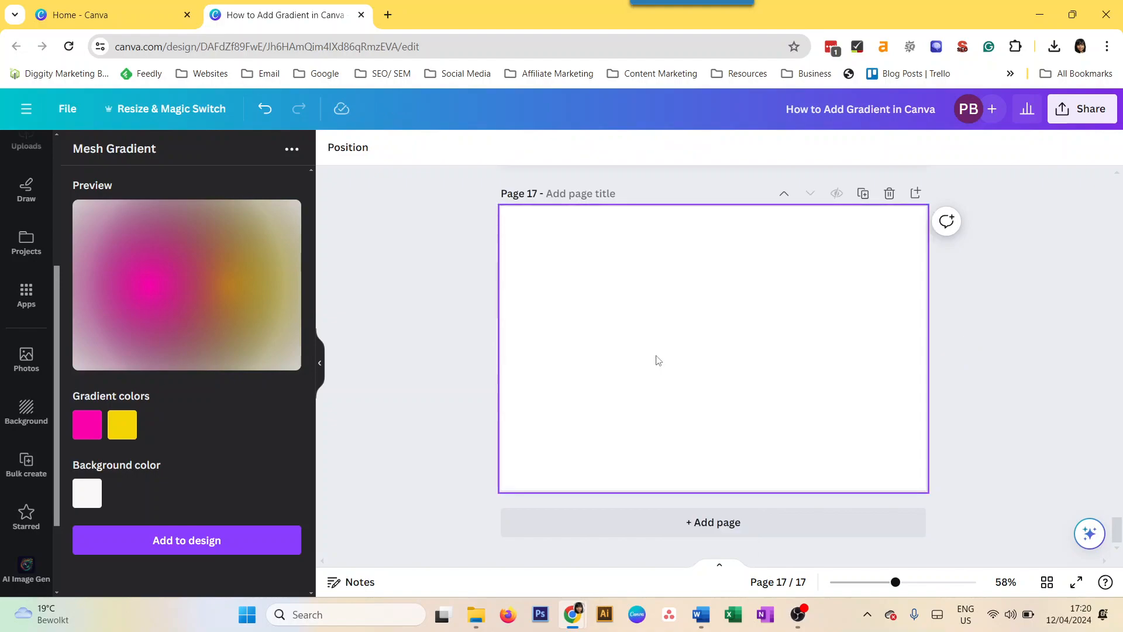
{"action": "left_click", "coordinate": [26, 294]}
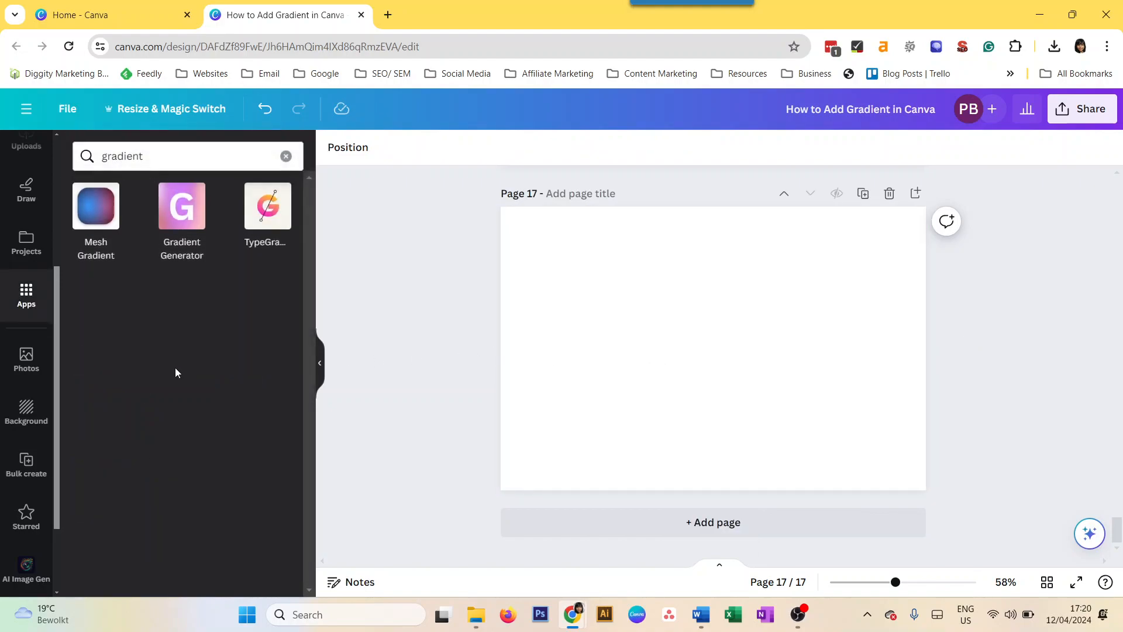
{"action": "left_click", "coordinate": [259, 218]}
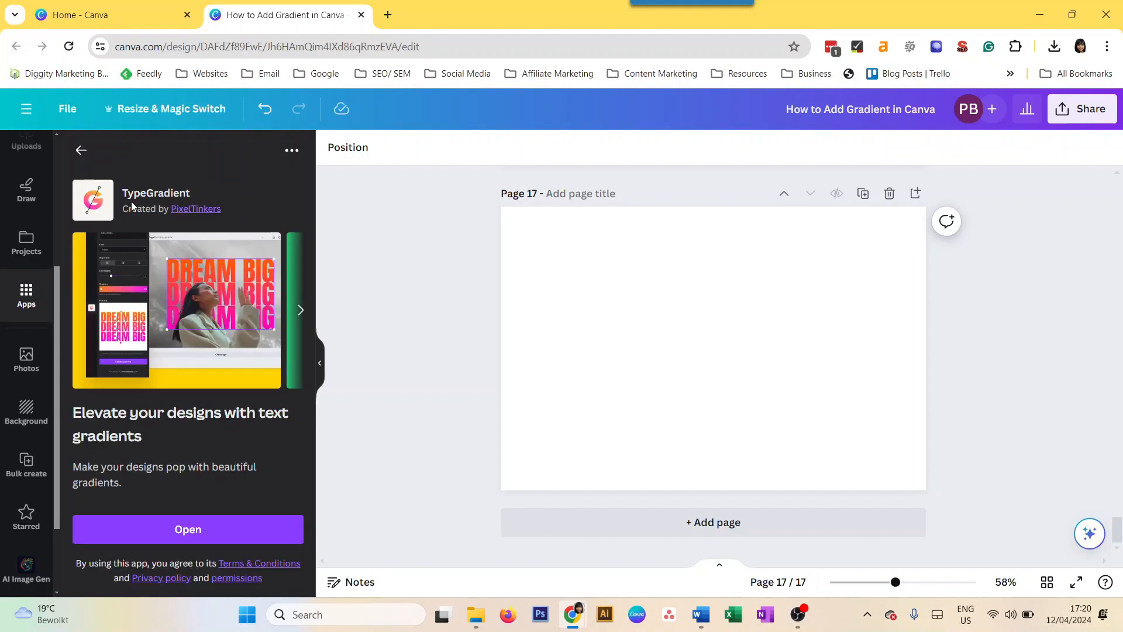
{"action": "left_click", "coordinate": [185, 527]}
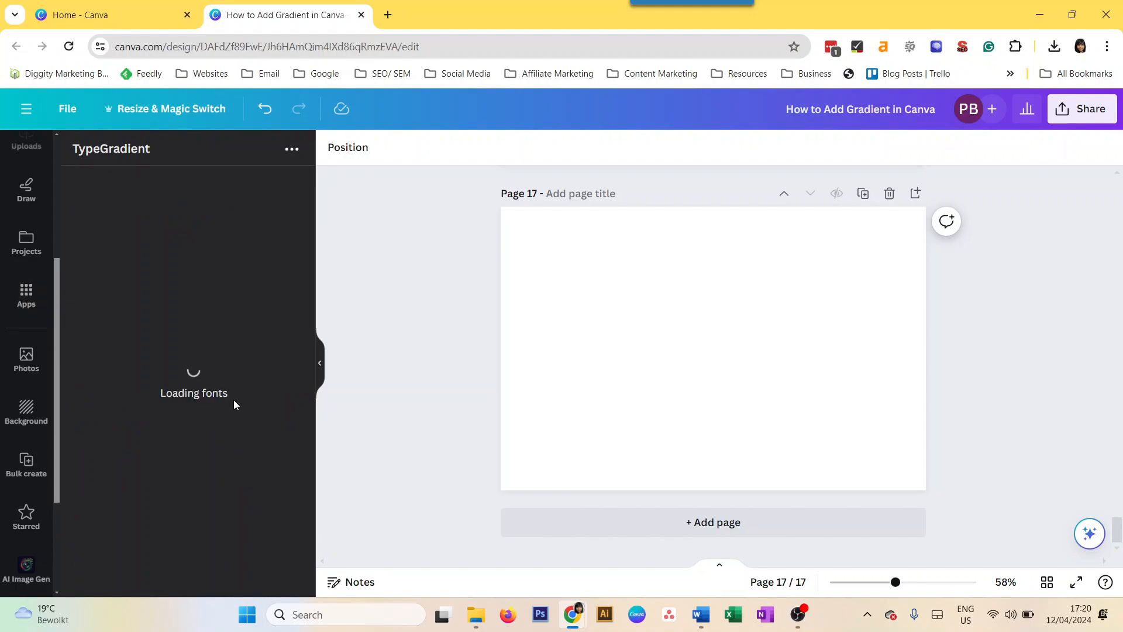
Step: Try the Aboreto font for the gradient text, and settle on Abril Fatface Regular
{"action": "left_click", "coordinate": [141, 216]}
{"action": "scroll", "coordinate": [206, 465], "scroll_direction": "down", "scroll_amount": 5}
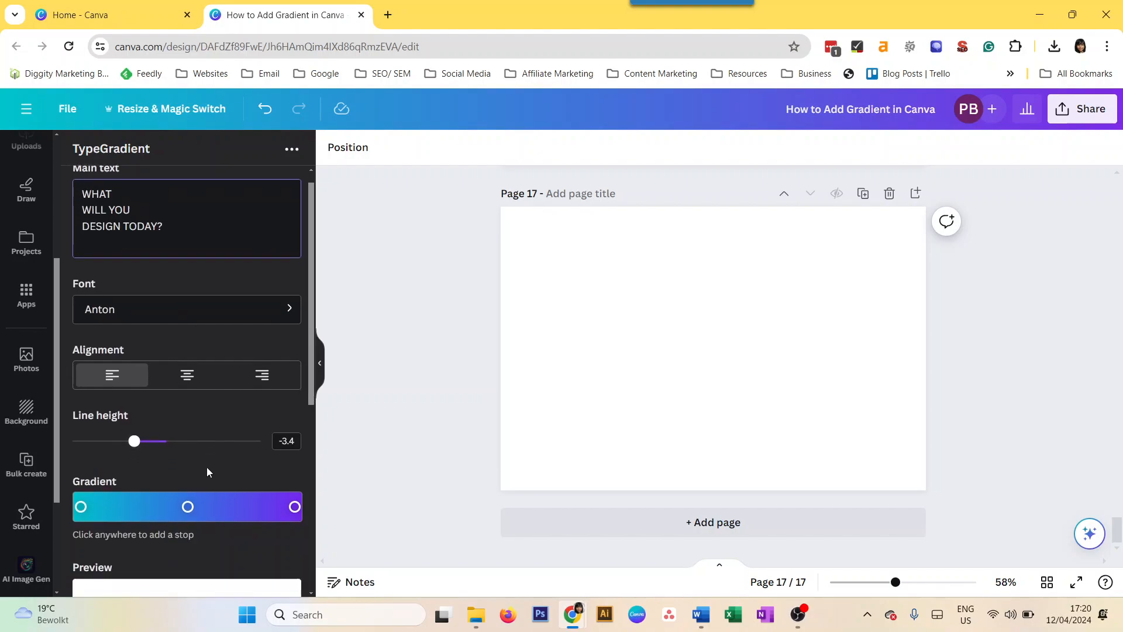
{"action": "scroll", "coordinate": [188, 359], "scroll_direction": "up", "scroll_amount": 5}
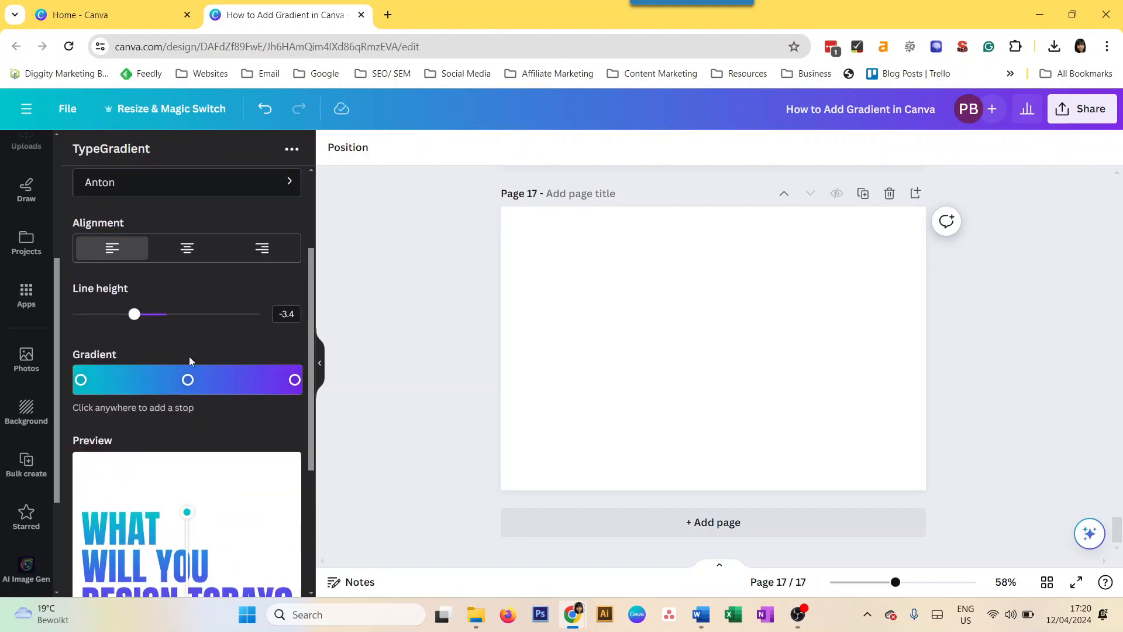
{"action": "left_click", "coordinate": [140, 338]}
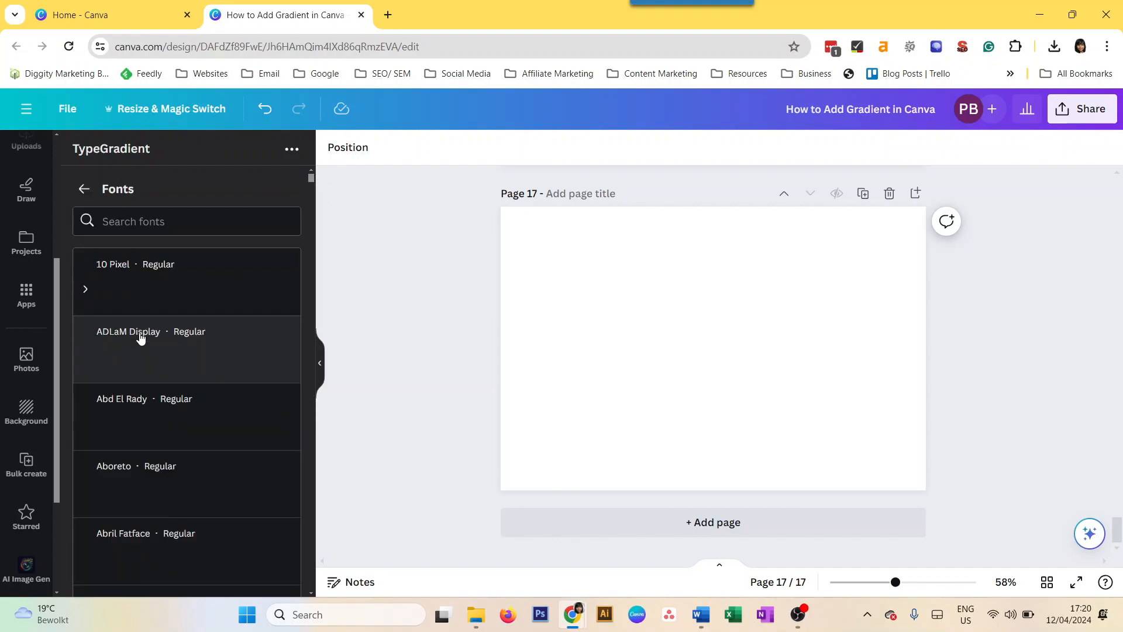
{"action": "left_click", "coordinate": [179, 507]}
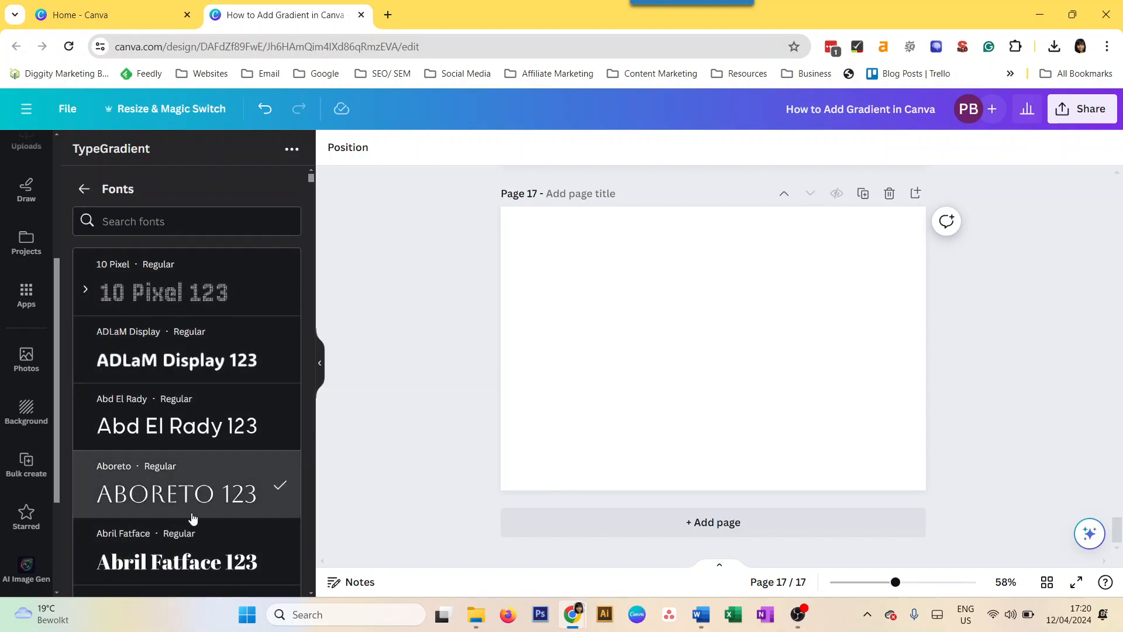
{"action": "left_click", "coordinate": [196, 554]}
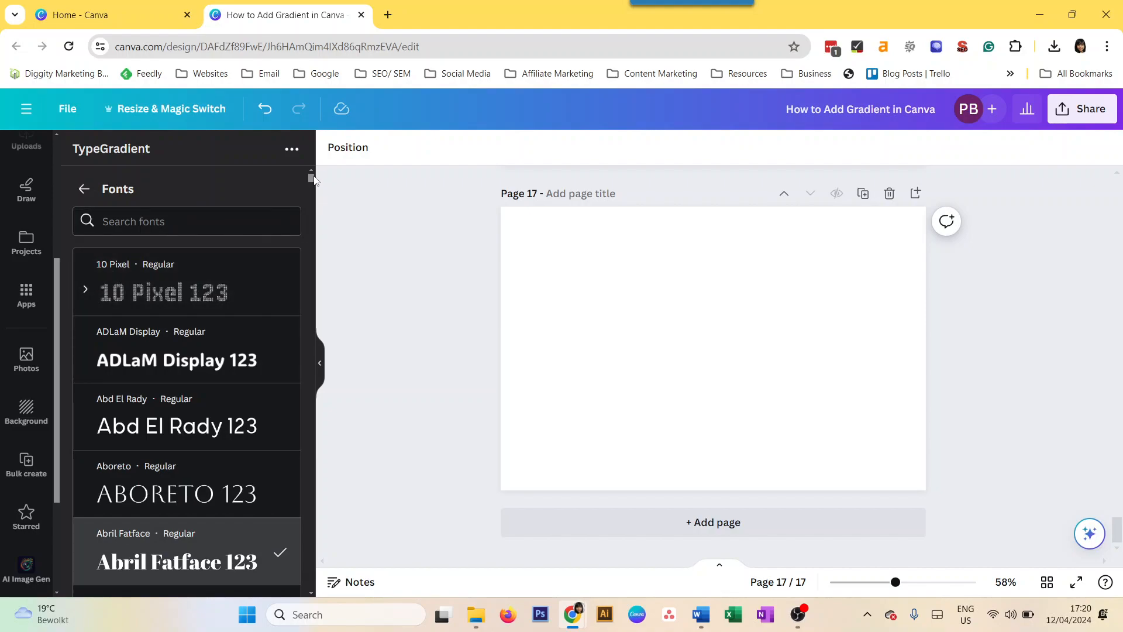
Step: Browse the font list, search it for "abri", and return to the text settings with Abril Fatface chosen
{"action": "left_click_drag", "start_coordinate": [311, 178], "coordinate": [314, 199]}
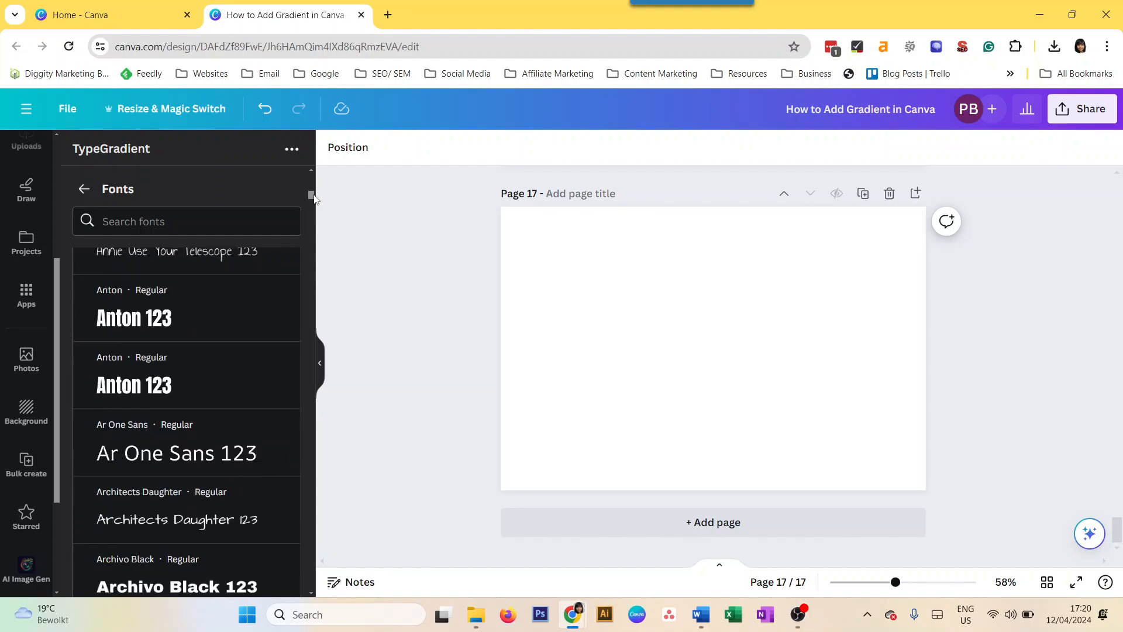
{"action": "scroll", "coordinate": [275, 238], "scroll_direction": "up", "scroll_amount": 5}
{"action": "scroll", "coordinate": [232, 366], "scroll_direction": "up", "scroll_amount": 10}
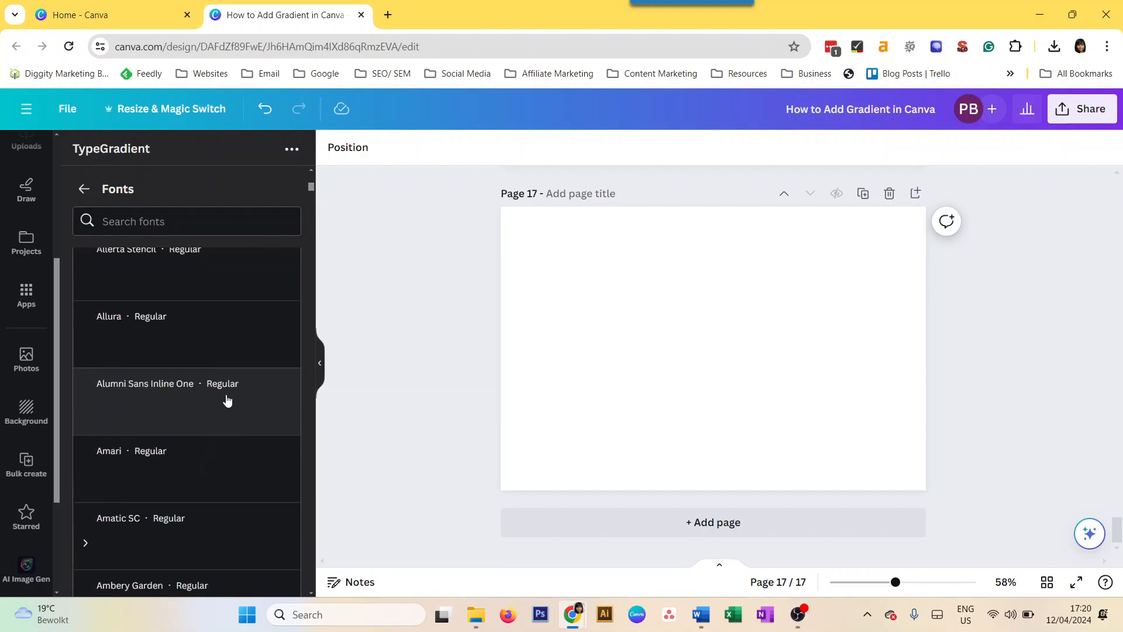
{"action": "scroll", "coordinate": [245, 356], "scroll_direction": "up", "scroll_amount": 10}
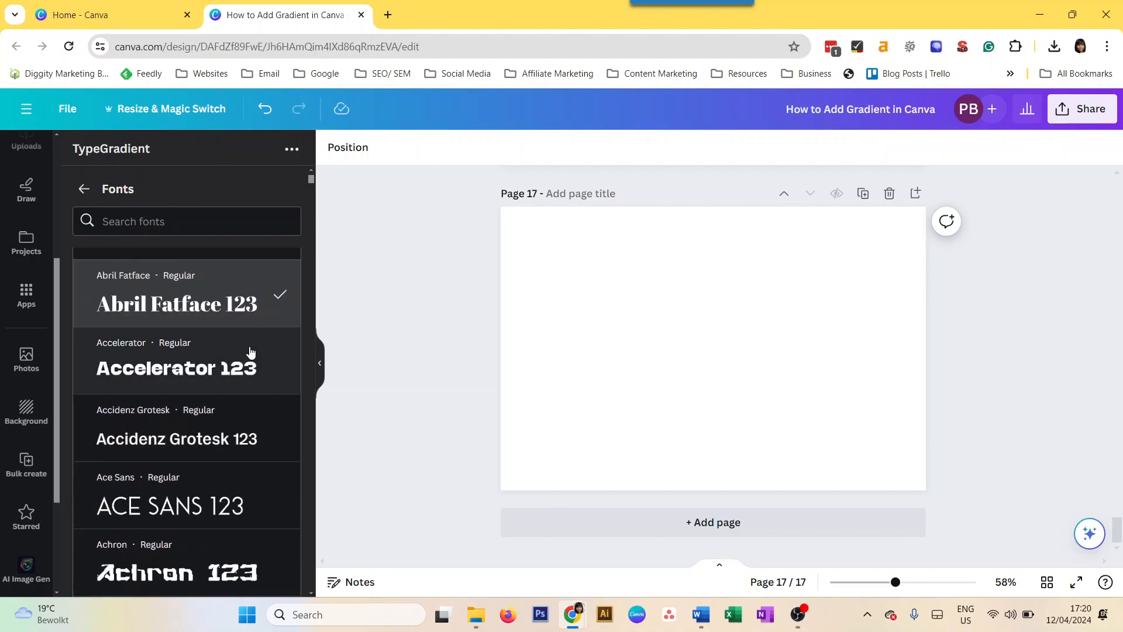
{"action": "left_click", "coordinate": [165, 223]}
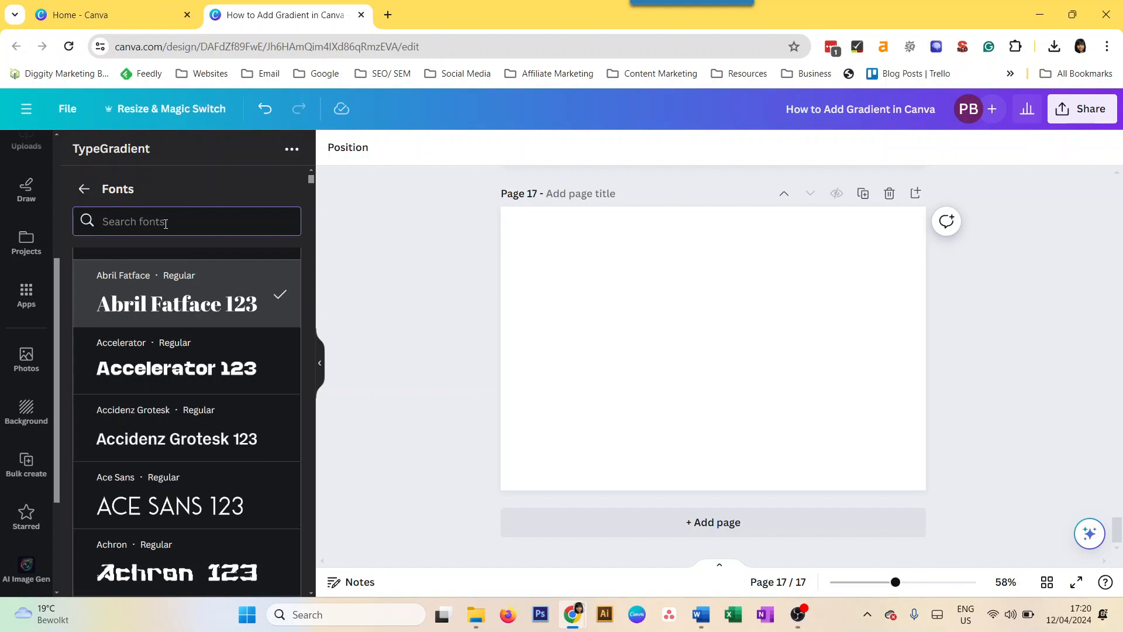
{"action": "type", "text": "abri"}
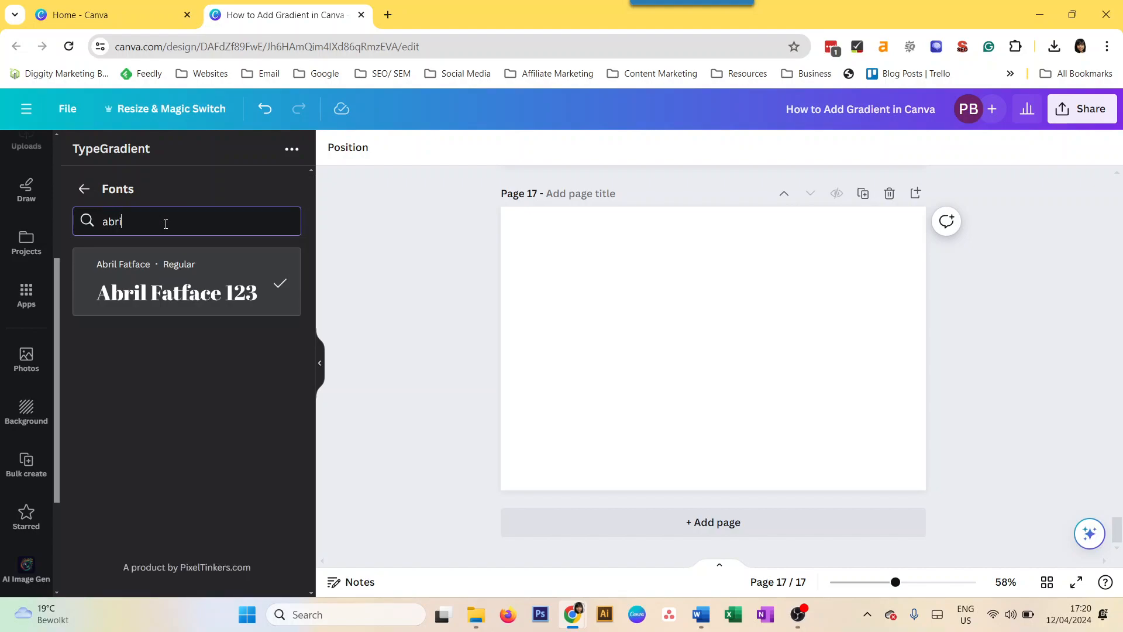
{"action": "left_click", "coordinate": [228, 284]}
{"action": "left_click", "coordinate": [84, 190]}
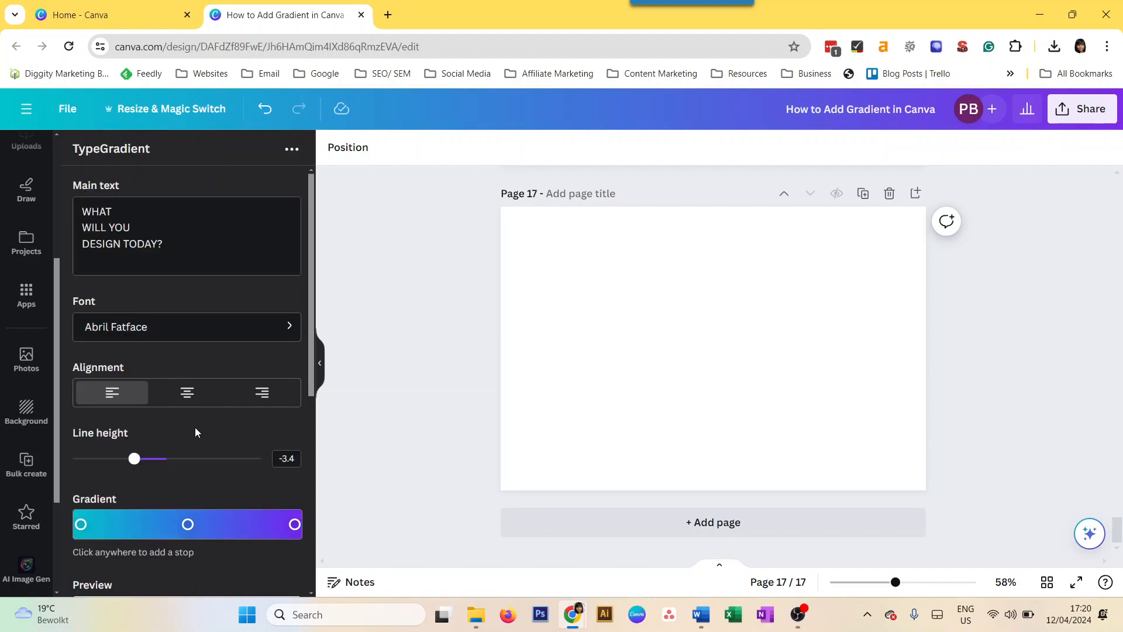
Step: Add a red #f13843 colour stop to the text gradient, just before its purple end stop
{"action": "scroll", "coordinate": [195, 427], "scroll_direction": "down", "scroll_amount": 3}
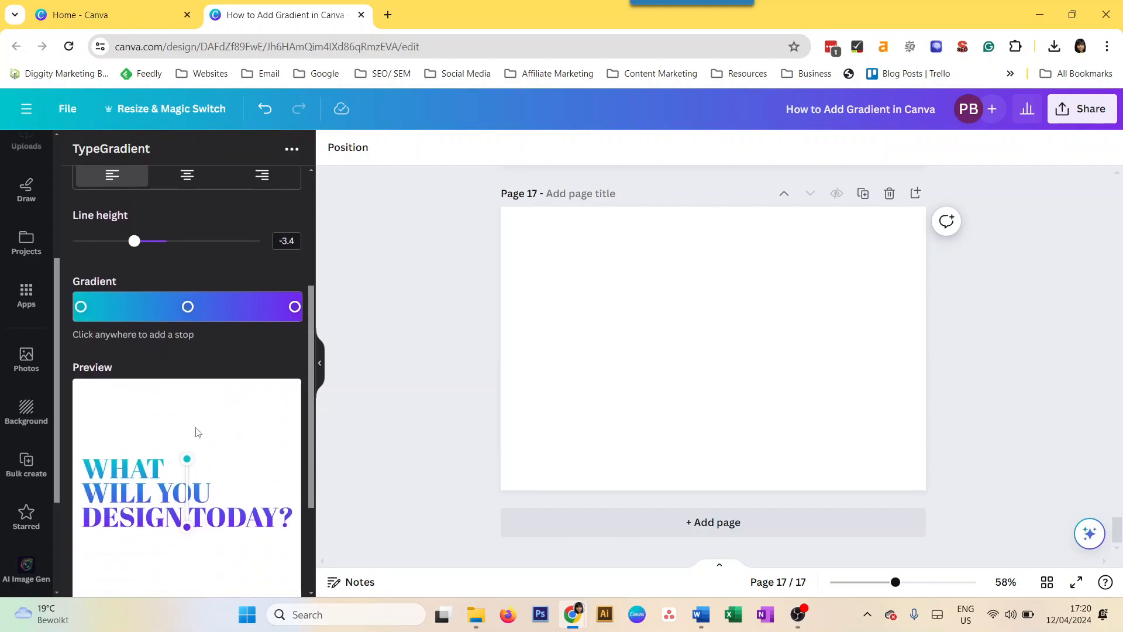
{"action": "left_click", "coordinate": [281, 306]}
{"action": "left_click", "coordinate": [279, 423]}
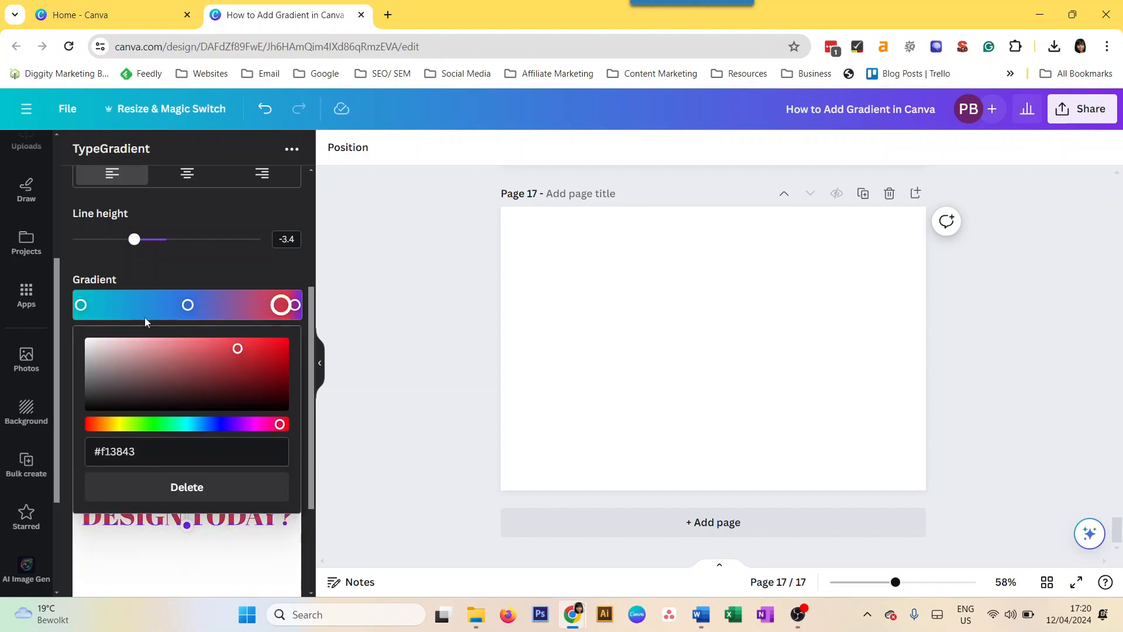
{"action": "left_click", "coordinate": [134, 270]}
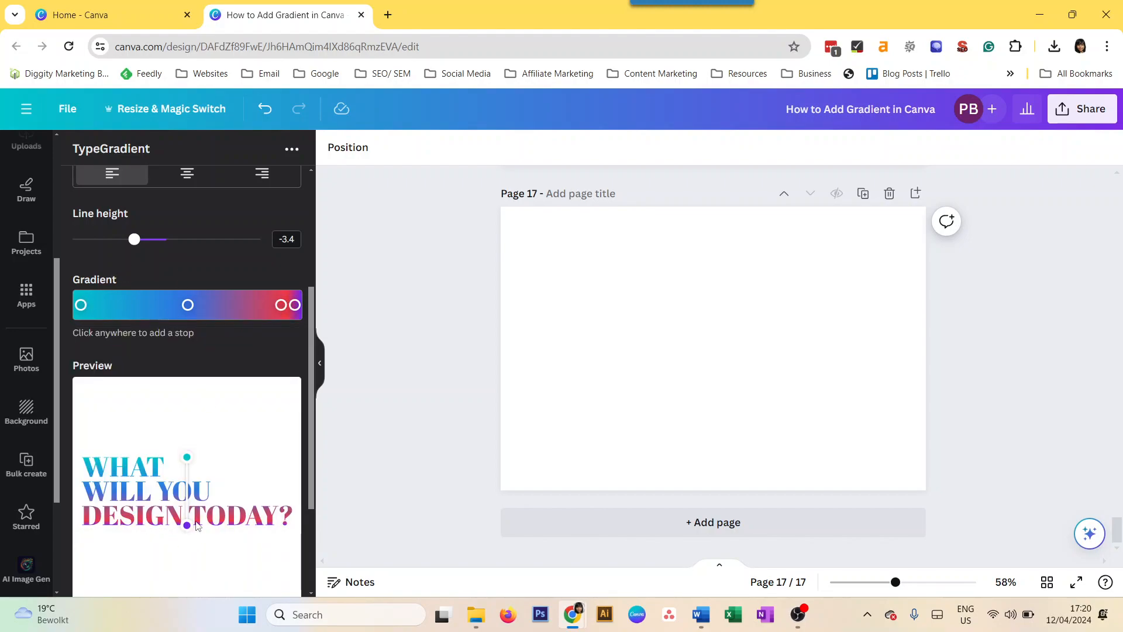
Step: Recolour the text gradient's first stop to yellow #ccb800 and move the red stop further away from the purple end stop
{"action": "left_click", "coordinate": [81, 305]}
{"action": "left_click", "coordinate": [135, 428]}
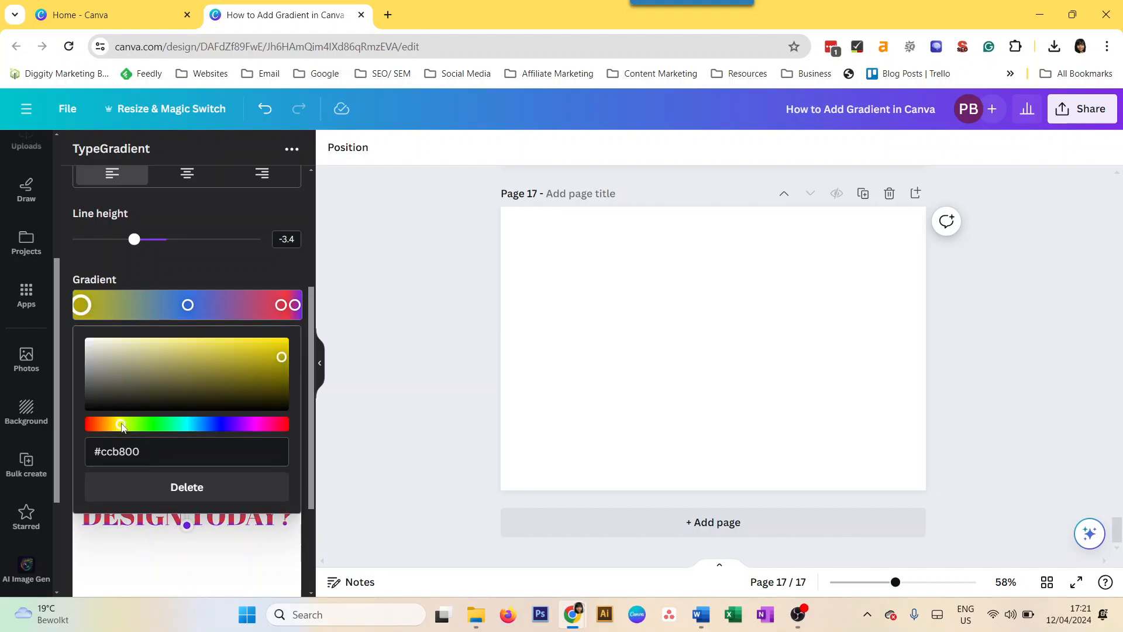
{"action": "left_click", "coordinate": [218, 272]}
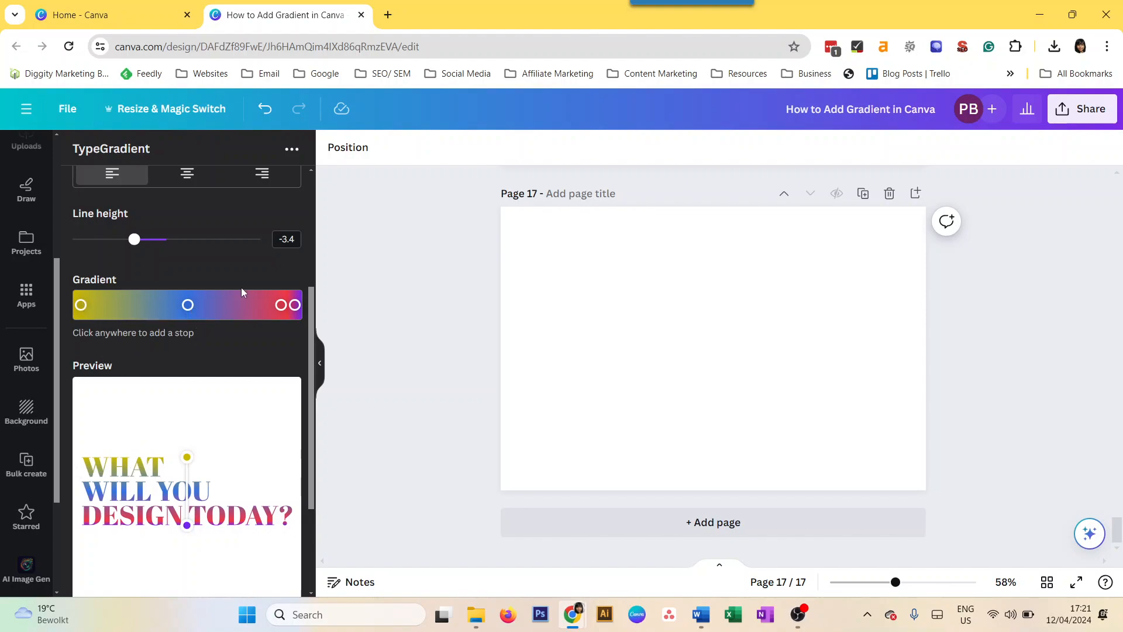
{"action": "left_click_drag", "start_coordinate": [280, 310], "coordinate": [256, 309]}
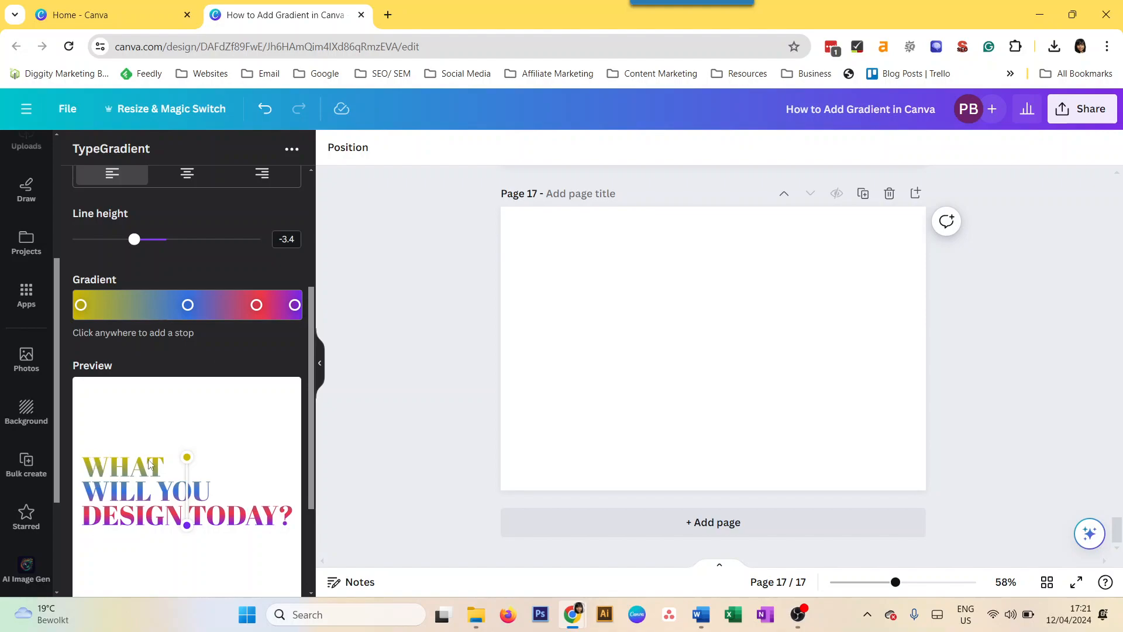
Step: Adjust the gradient's direction in the preview by moving its yellow start point slightly up and its purple end point slightly up
{"action": "mouse_move", "coordinate": [187, 457]}
{"action": "left_mouse_down"}
{"action": "mouse_move", "coordinate": [187, 416]}
{"action": "mouse_move", "coordinate": [184, 471]}
{"action": "mouse_move", "coordinate": [191, 444]}
{"action": "mouse_move", "coordinate": [190, 454]}
{"action": "left_mouse_up"}
{"action": "left_click_drag", "start_coordinate": [187, 525], "coordinate": [187, 519]}
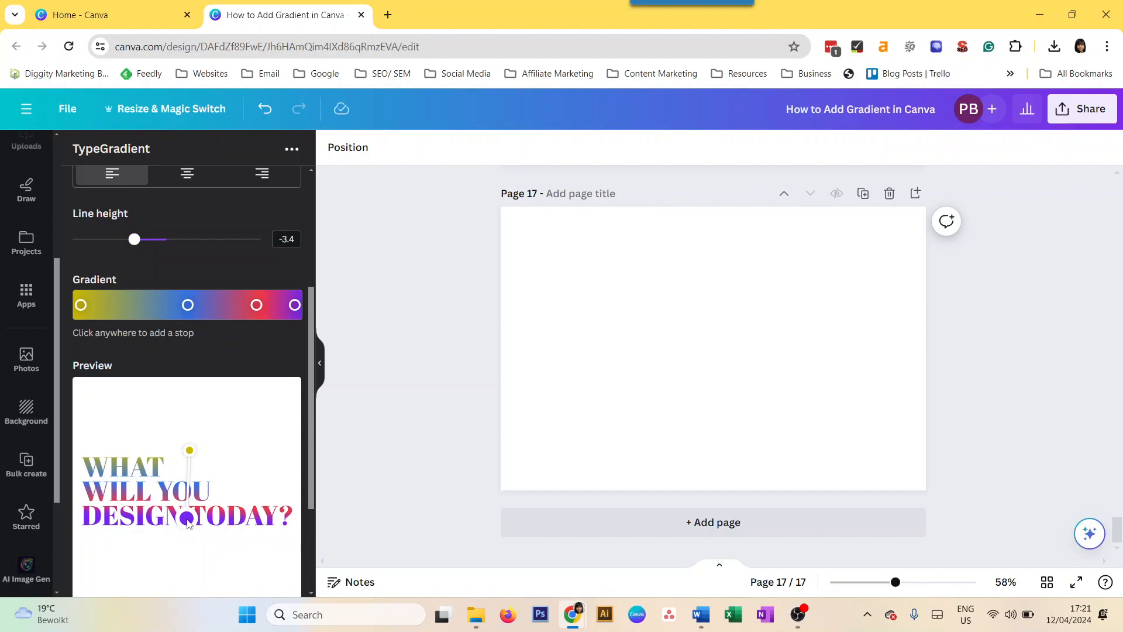
{"action": "left_click_drag", "start_coordinate": [187, 519], "coordinate": [187, 522]}
Step: Try a line height of -0.4 for the gradient text, and settle on -2.6
{"action": "scroll", "coordinate": [212, 357], "scroll_direction": "down", "scroll_amount": 3}
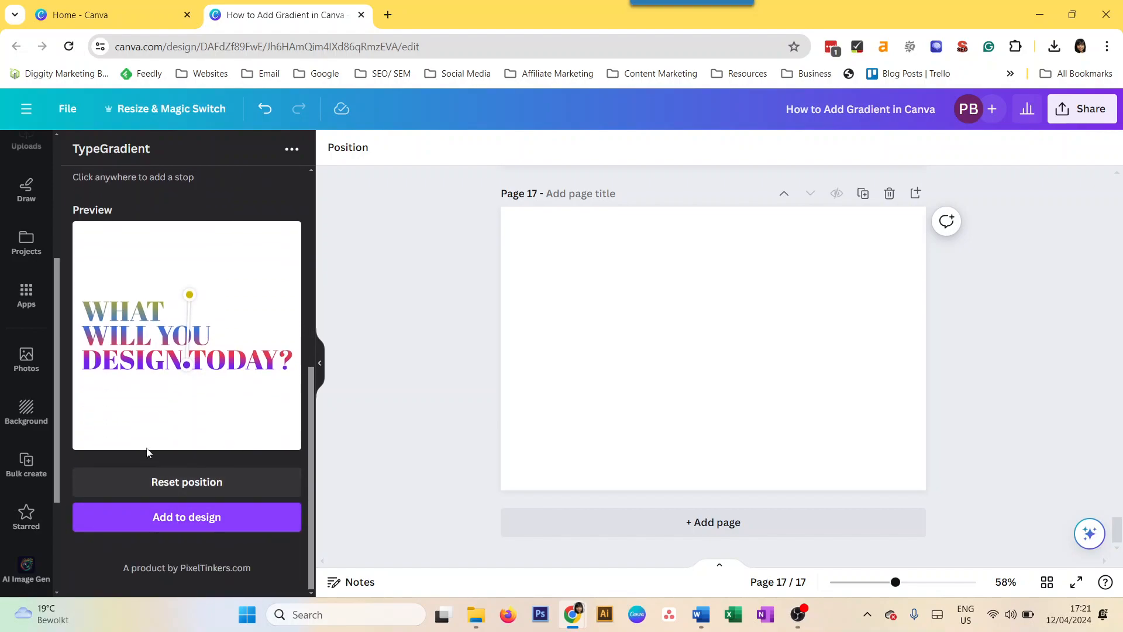
{"action": "scroll", "coordinate": [188, 538], "scroll_direction": "up", "scroll_amount": 5}
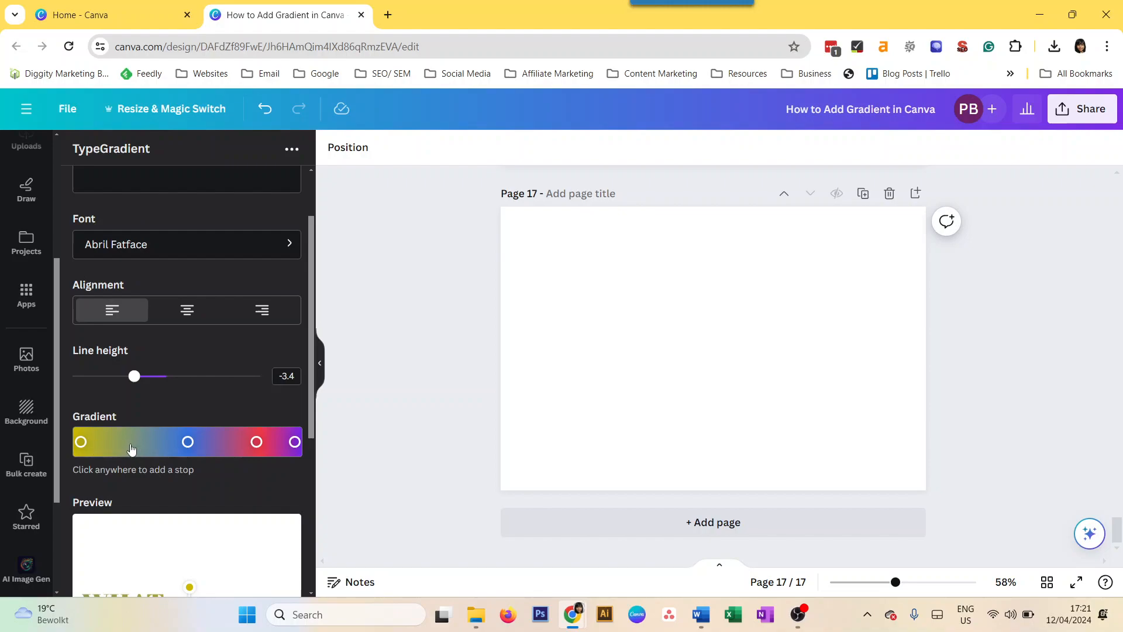
{"action": "scroll", "coordinate": [210, 459], "scroll_direction": "down", "scroll_amount": 2}
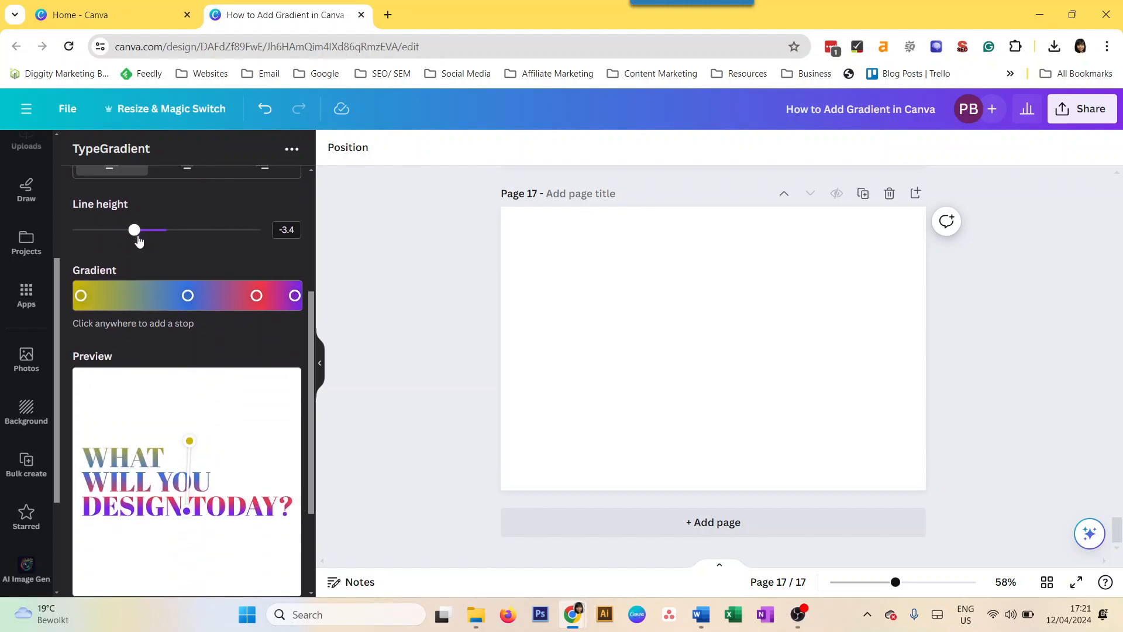
{"action": "left_click_drag", "start_coordinate": [134, 231], "coordinate": [164, 247]}
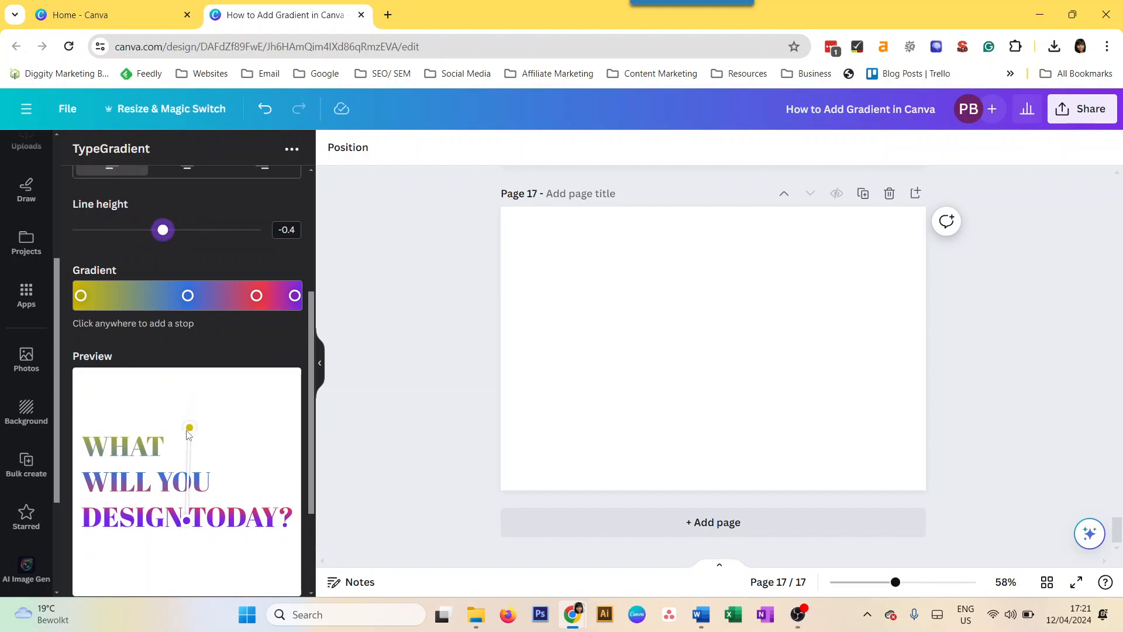
{"action": "scroll", "coordinate": [186, 430], "scroll_direction": "down", "scroll_amount": 3}
{"action": "scroll", "coordinate": [185, 430], "scroll_direction": "up", "scroll_amount": 4}
{"action": "left_click_drag", "start_coordinate": [163, 305], "coordinate": [143, 305]}
{"action": "scroll", "coordinate": [152, 380], "scroll_direction": "down", "scroll_amount": 5}
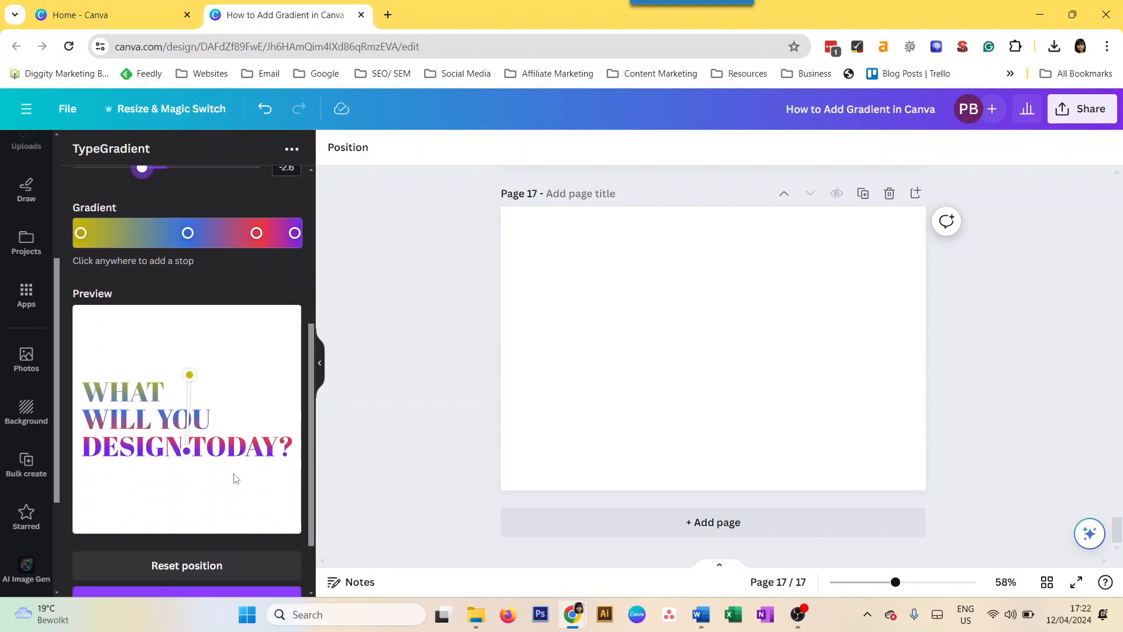
Step: Add the gradient text to page 17, enlarge it to span most of the page width, and deselect it
{"action": "left_click", "coordinate": [186, 520]}
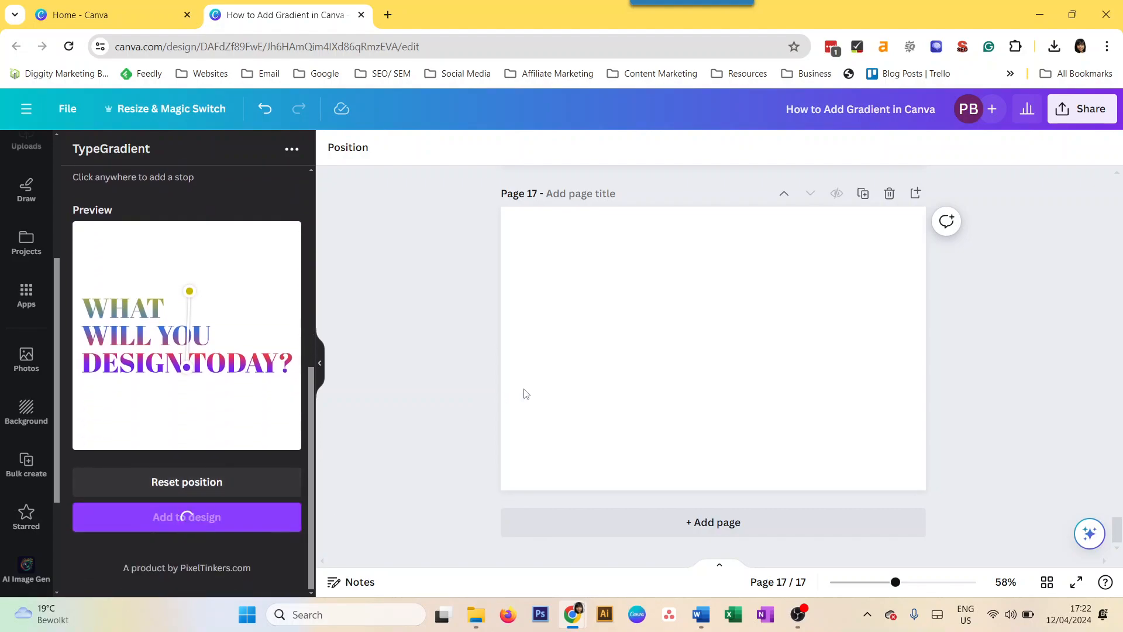
{"action": "left_click_drag", "start_coordinate": [620, 381], "coordinate": [535, 457]}
{"action": "left_click_drag", "start_coordinate": [805, 316], "coordinate": [898, 283]}
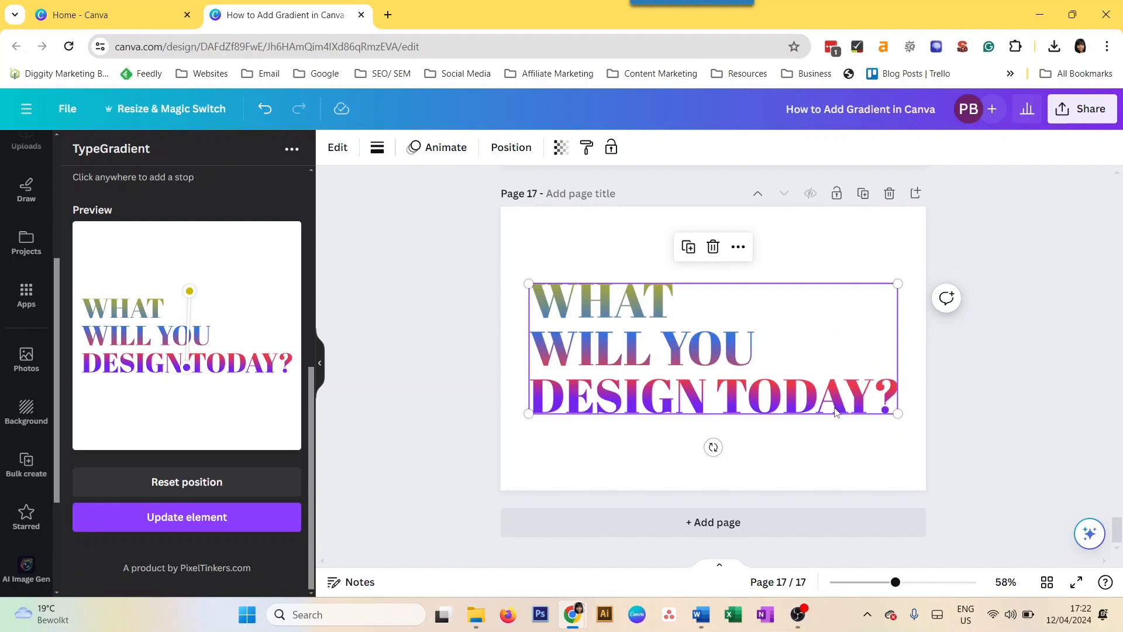
{"action": "left_click", "coordinate": [459, 345]}
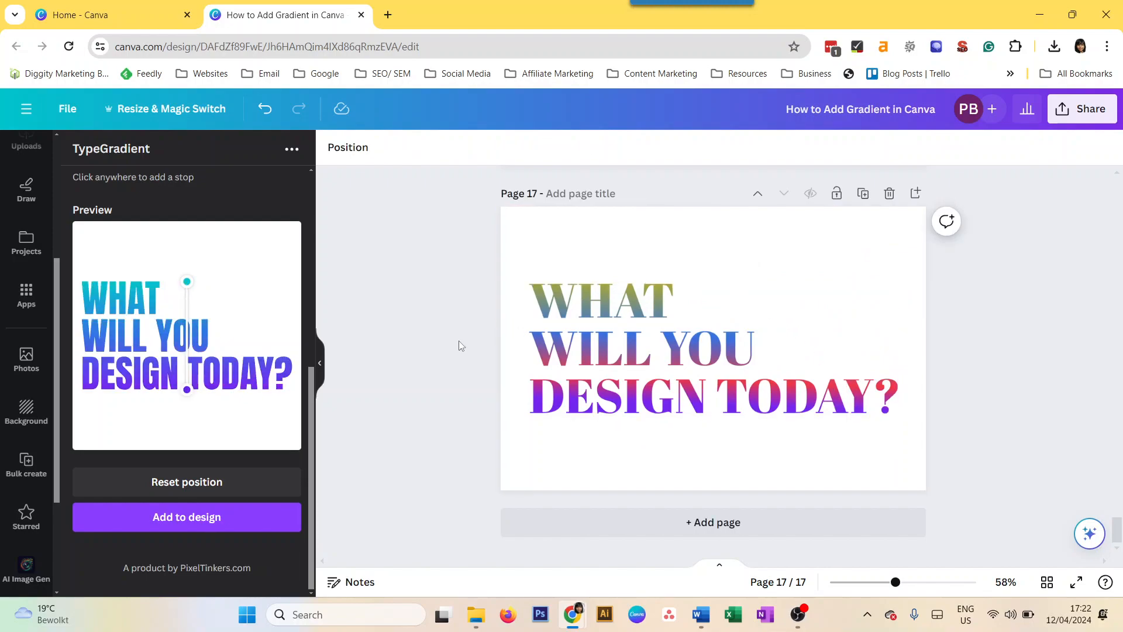